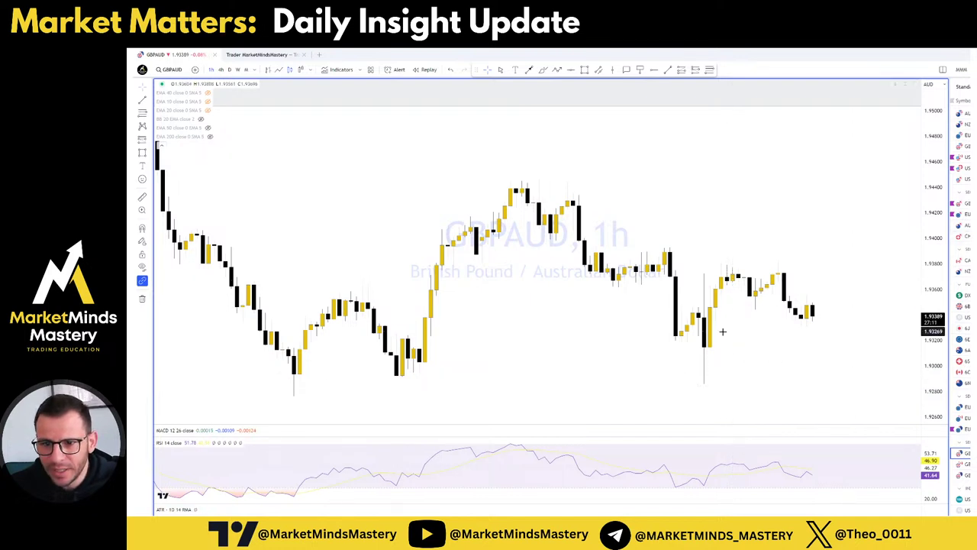
scroll(962, 419, "down", 3)
scroll(962, 306, "down", 3)
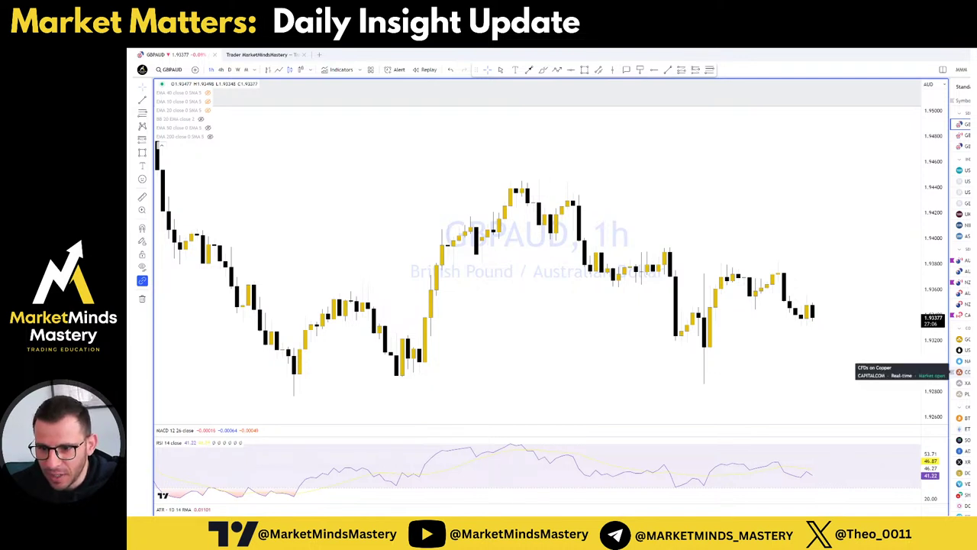
scroll(961, 372, "up", 7)
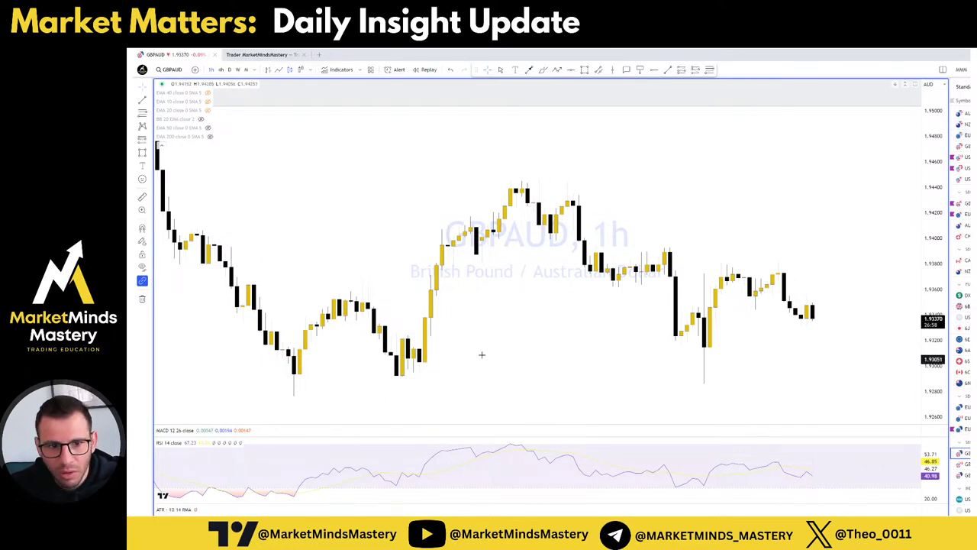
Draw a rectangle zone on the GBPAUD 1-hour chart from the latest lower swing high past the current candle, about 1.93708 to 1.93930.
left_click_drag(589, 331, 593, 306)
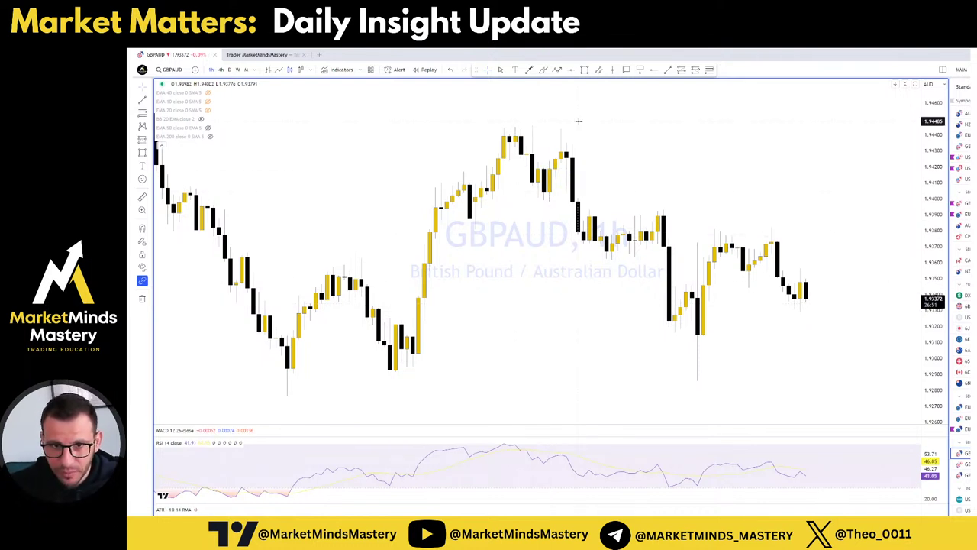
left_click(584, 70)
left_click(658, 244)
left_click(813, 209)
left_click(816, 210)
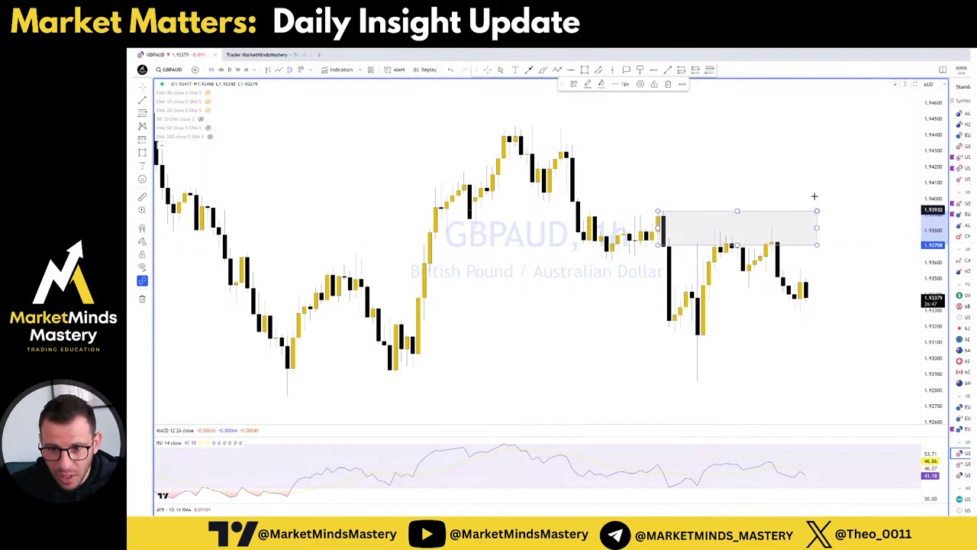
left_click_drag(481, 186, 465, 186)
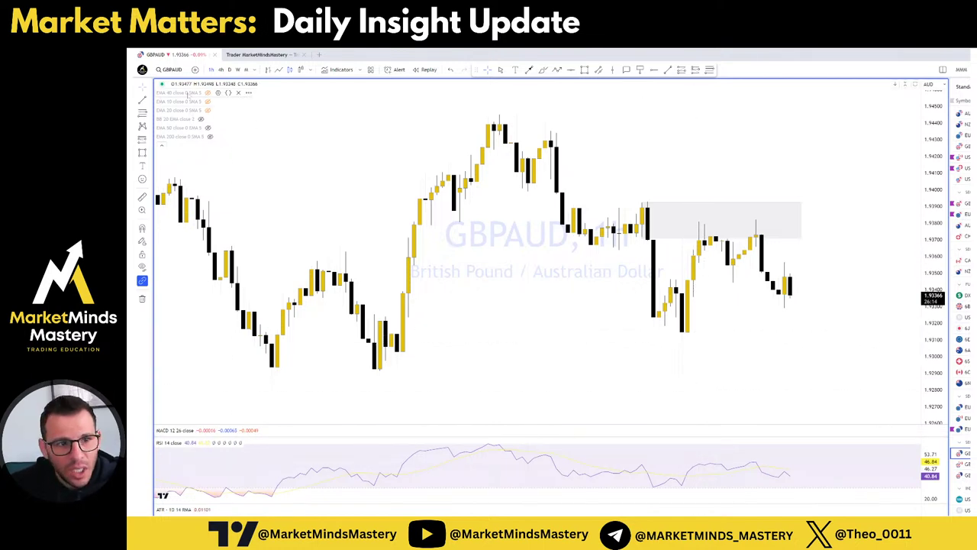
Examine GBPAUD price action on the weekly and daily timeframes and return to the 1-hour chart.
left_click(237, 69)
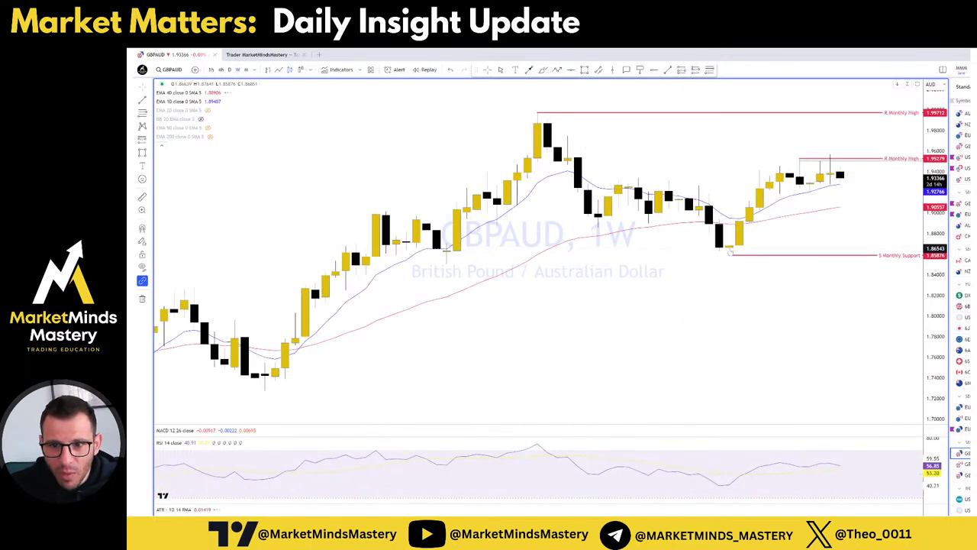
left_click_drag(838, 218, 633, 178)
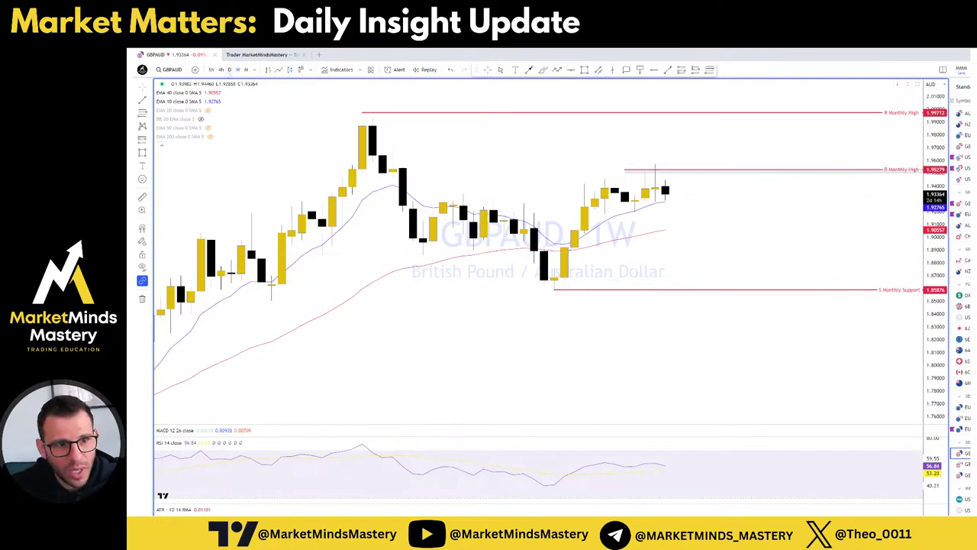
left_click(229, 69)
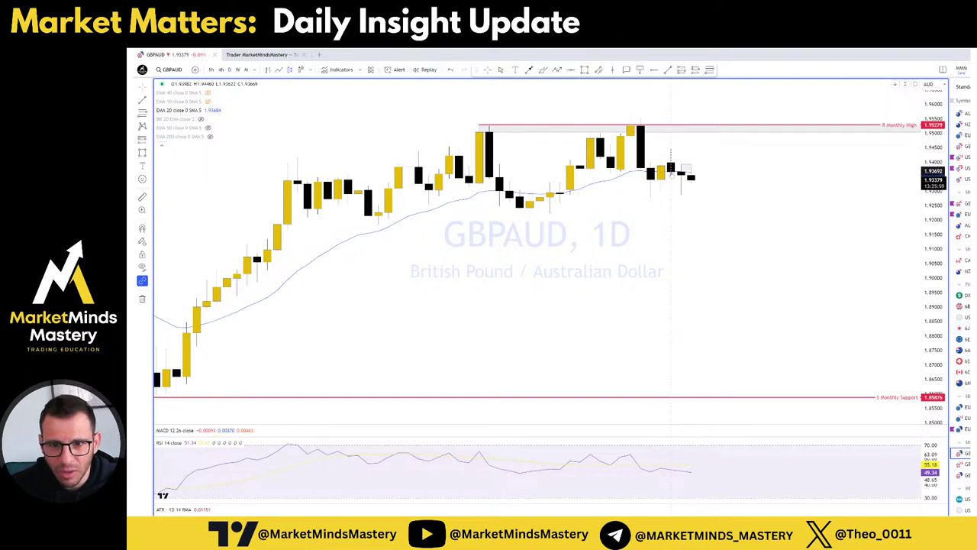
scroll(675, 219, "up", 3)
scroll(675, 244, "up", 2)
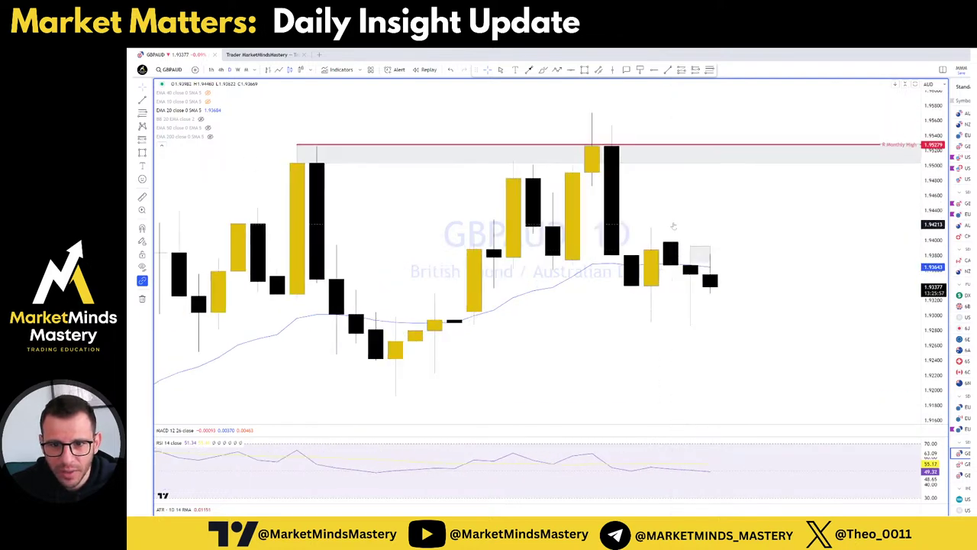
scroll(675, 251, "down", 3)
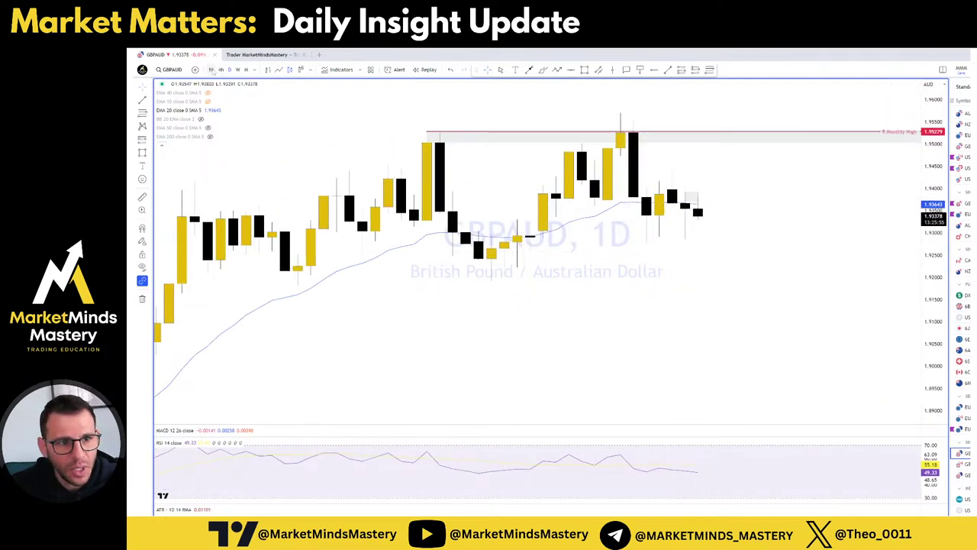
left_click(212, 69)
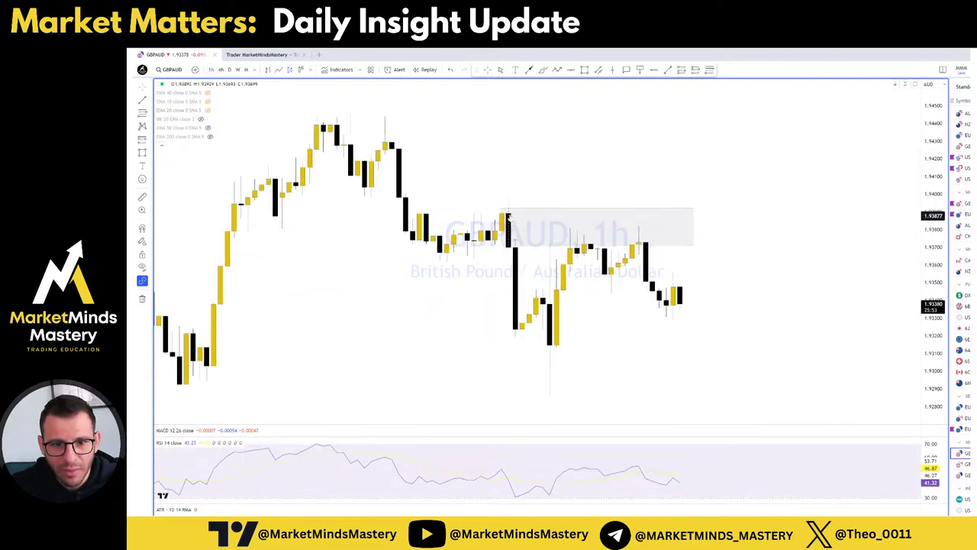
left_click_drag(590, 204, 641, 190)
left_click(543, 70)
mouse_move(432, 141)
left_mouse_down()
mouse_move(483, 254)
mouse_move(555, 218)
left_mouse_up()
left_click_drag(558, 273, 596, 386)
key("ctrl+z")
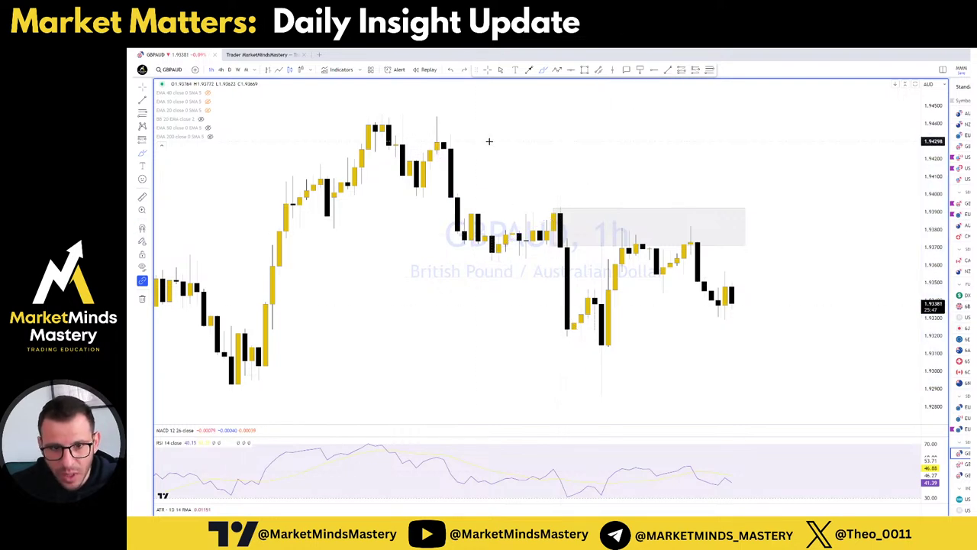
Trace the GBPAUD downswings and pullback with brush strokes, circle the swing high at the grey zone, and mark the zone's lower edge.
scroll(641, 196, "up", 4)
left_click_drag(358, 173, 621, 183)
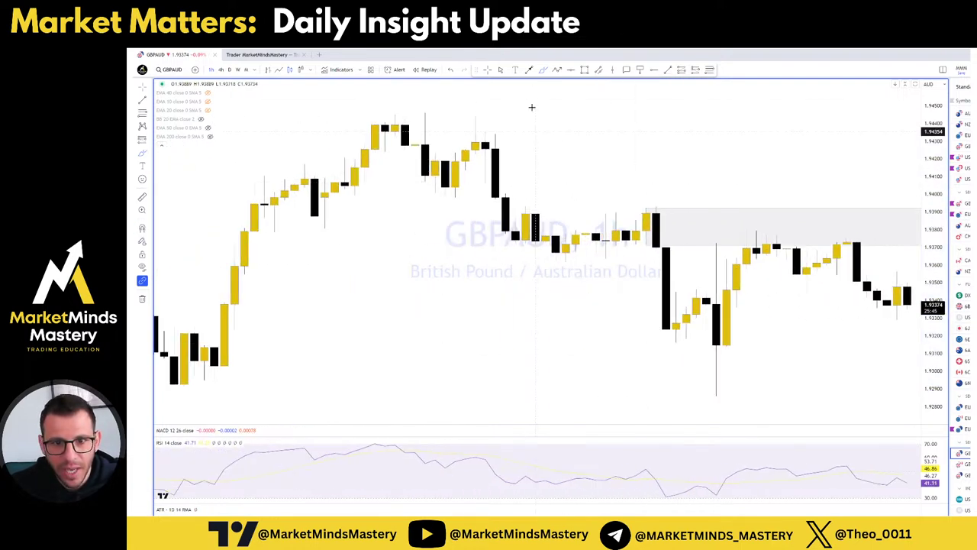
mouse_move(476, 122)
left_mouse_down()
mouse_move(548, 252)
mouse_move(647, 216)
mouse_move(686, 361)
left_mouse_up()
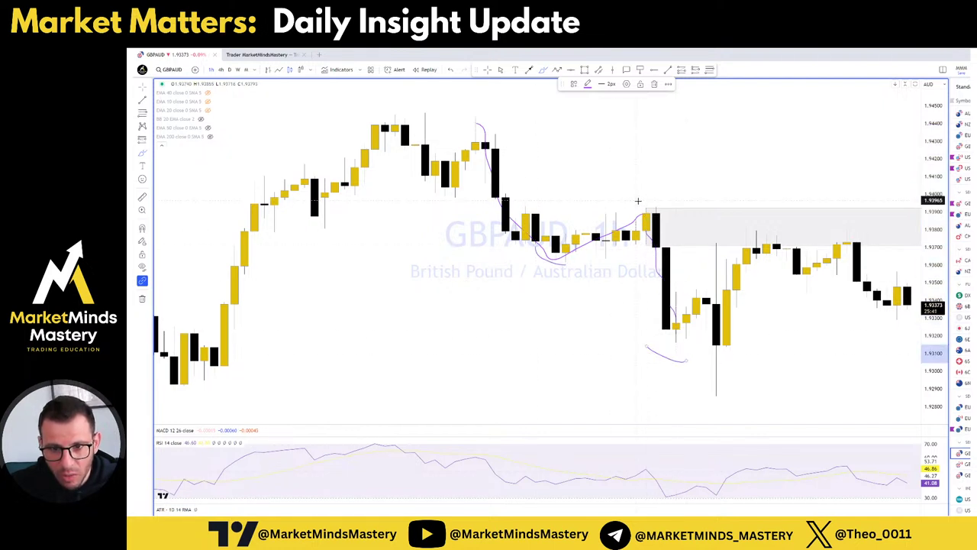
mouse_move(675, 205)
left_mouse_down()
mouse_move(627, 252)
mouse_move(685, 234)
mouse_move(676, 207)
mouse_move(640, 214)
left_mouse_up()
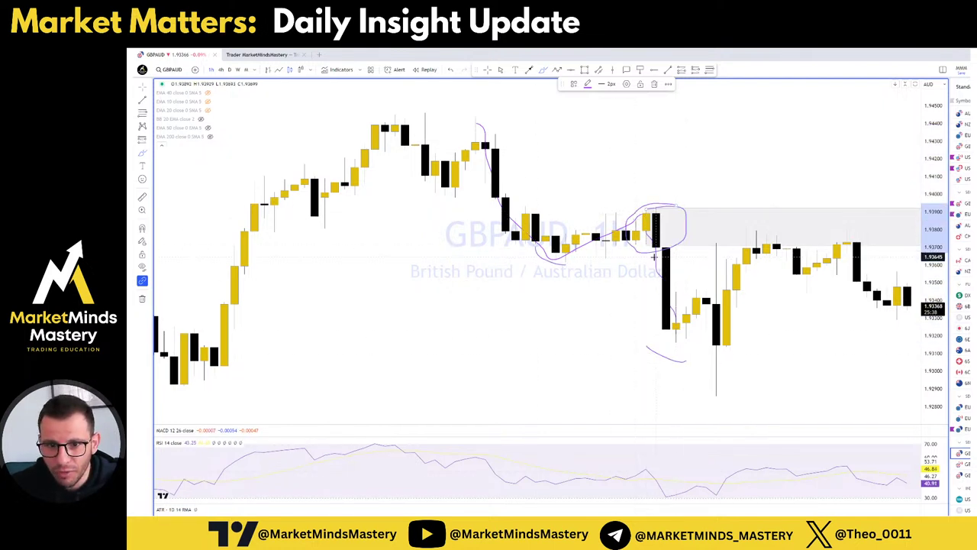
mouse_move(687, 246)
left_mouse_down()
mouse_move(735, 249)
mouse_move(706, 245)
left_mouse_up()
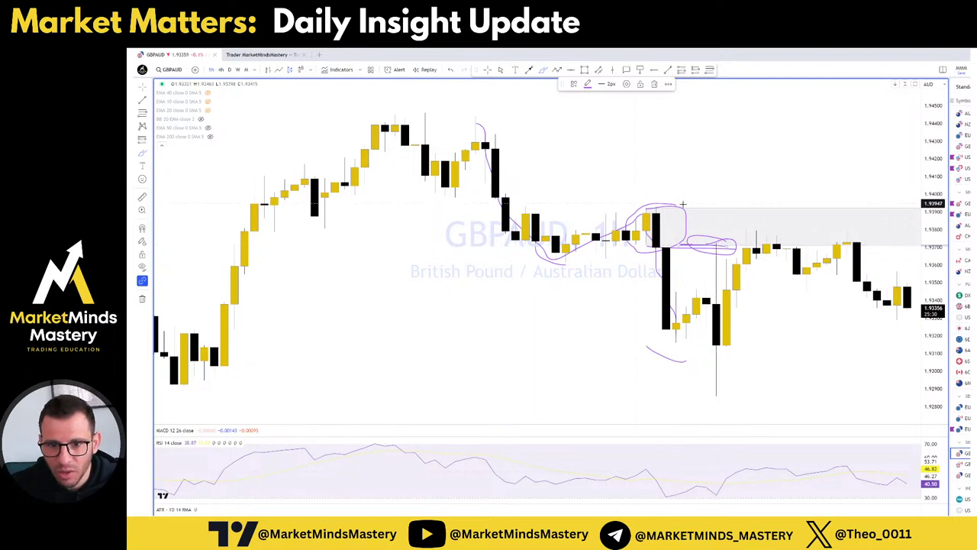
left_click_drag(517, 193, 556, 193)
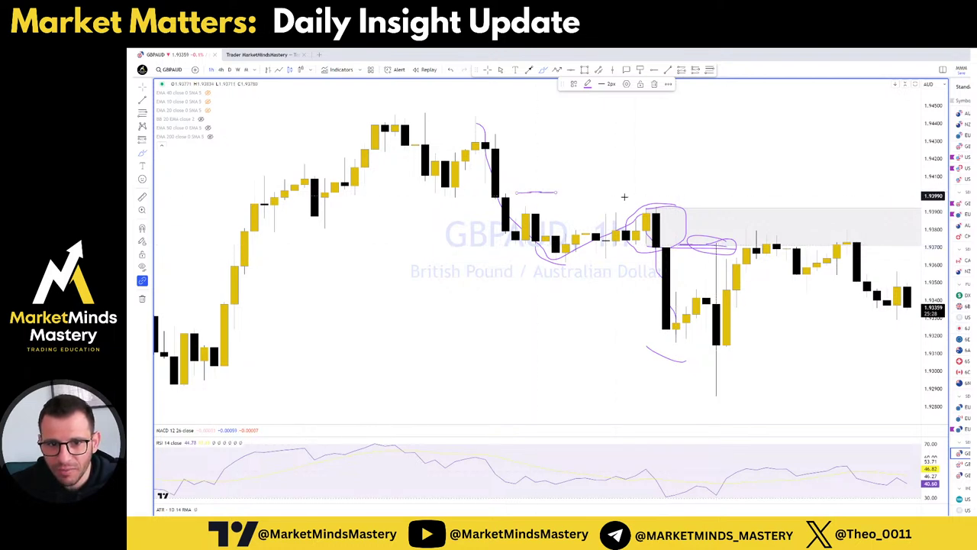
Remove all brush strokes from the GBPAUD 1-hour chart, keeping the grey rectangle zone.
left_click(674, 358)
key("Delete")
left_click(673, 313)
key("Delete")
key("ctrl+z")
key("ctrl+z")
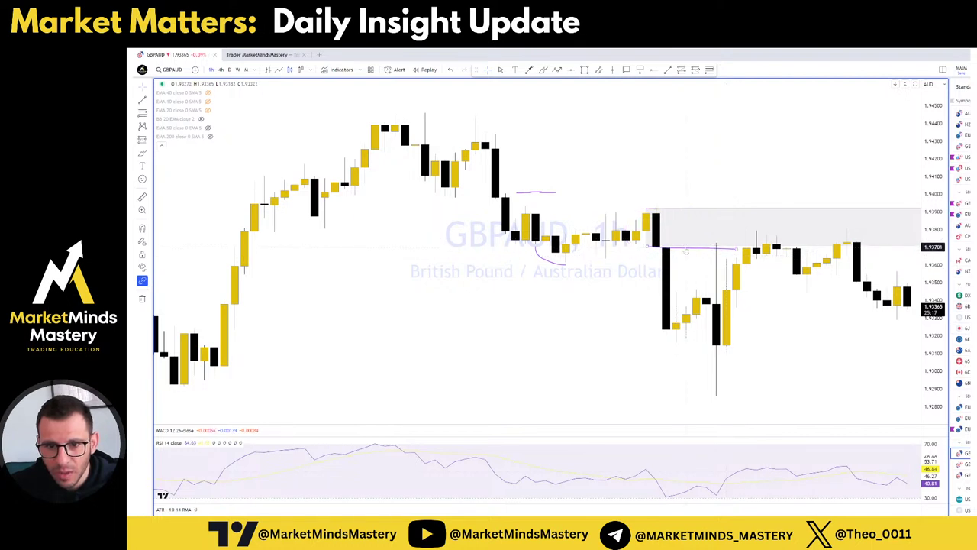
key("ctrl+z")
key("ctrl+z")
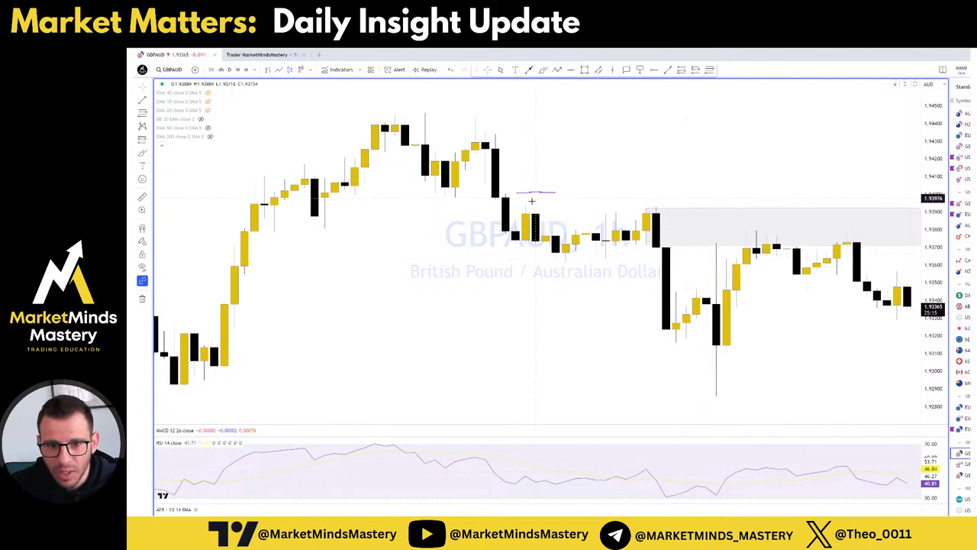
key("ctrl+z")
scroll(778, 324, "down", 3)
right_click(794, 323)
scroll(793, 323, "up", 3)
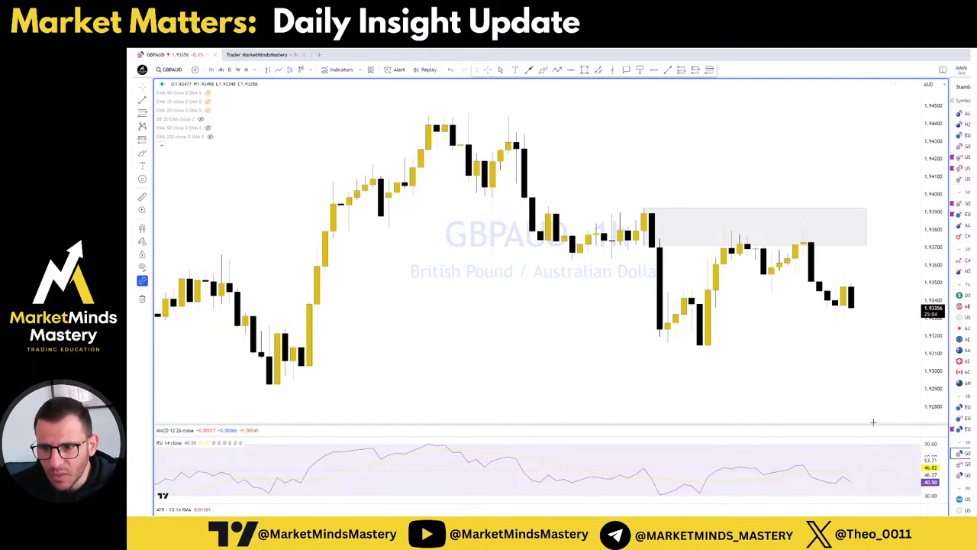
Open the EURAUD chart from the watchlist and examine its weekly candles against the monthly high and support levels.
left_click(963, 407)
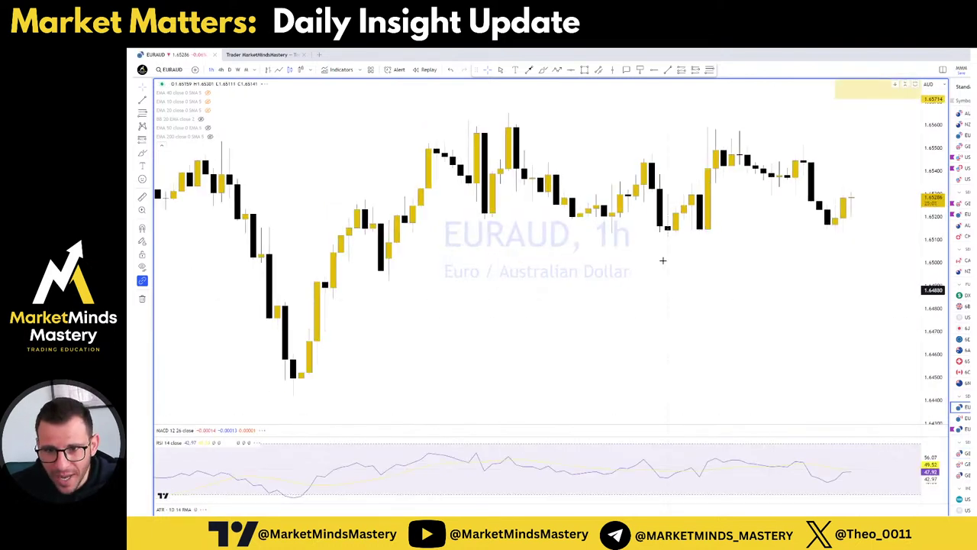
scroll(756, 259, "down", 3)
scroll(733, 277, "up", 5)
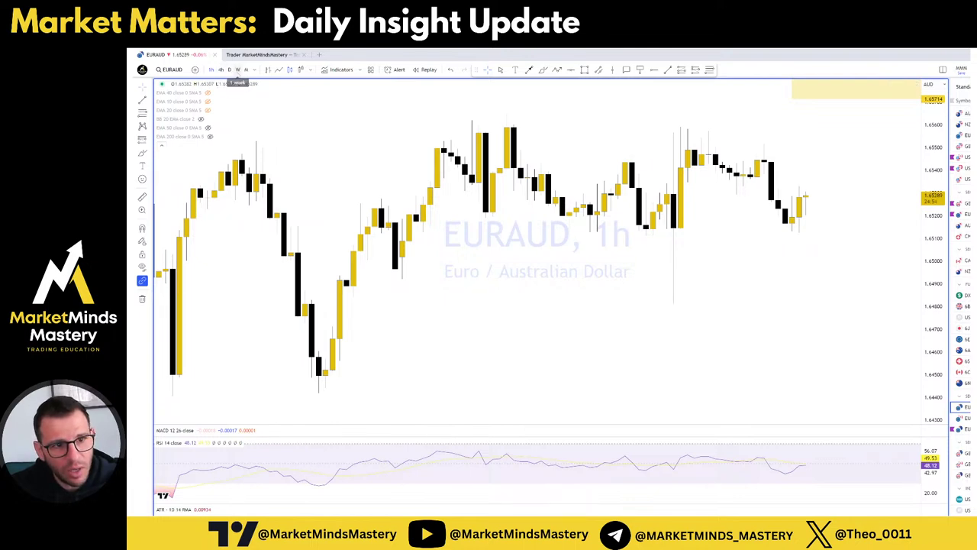
left_click(238, 69)
scroll(776, 262, "up", 5)
left_click_drag(820, 227, 684, 188)
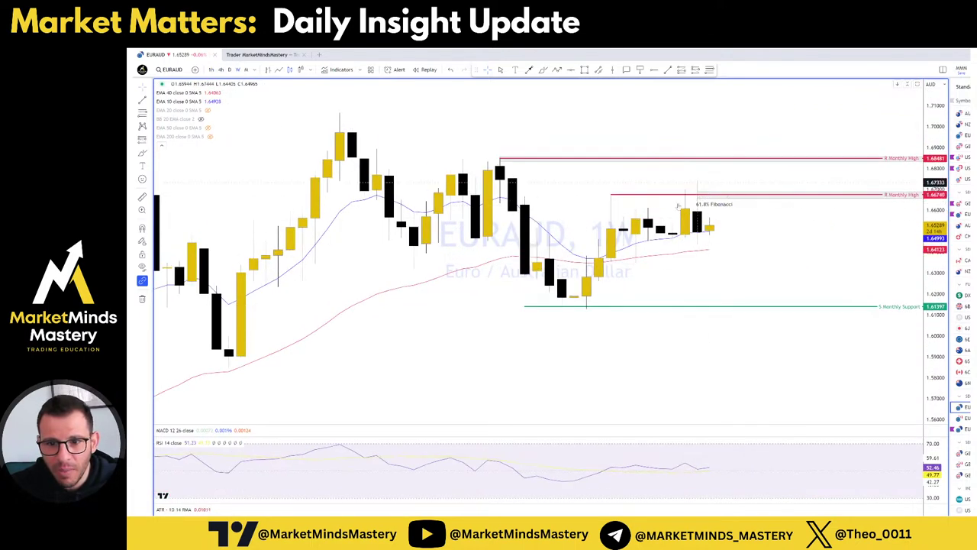
scroll(776, 224, "down", 3)
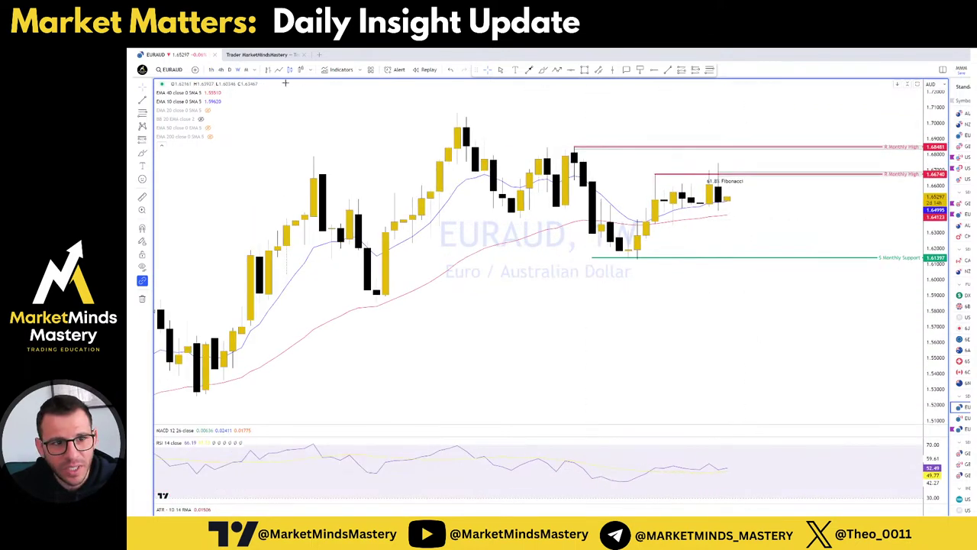
Examine EURAUD on the daily timeframe and return to the 1-hour chart to inspect the latest candles.
left_click(229, 70)
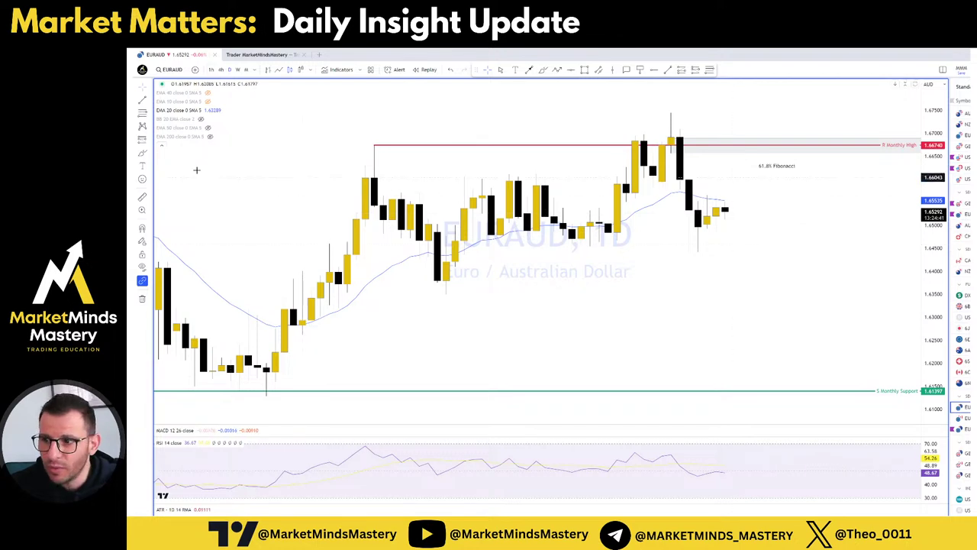
left_click(212, 69)
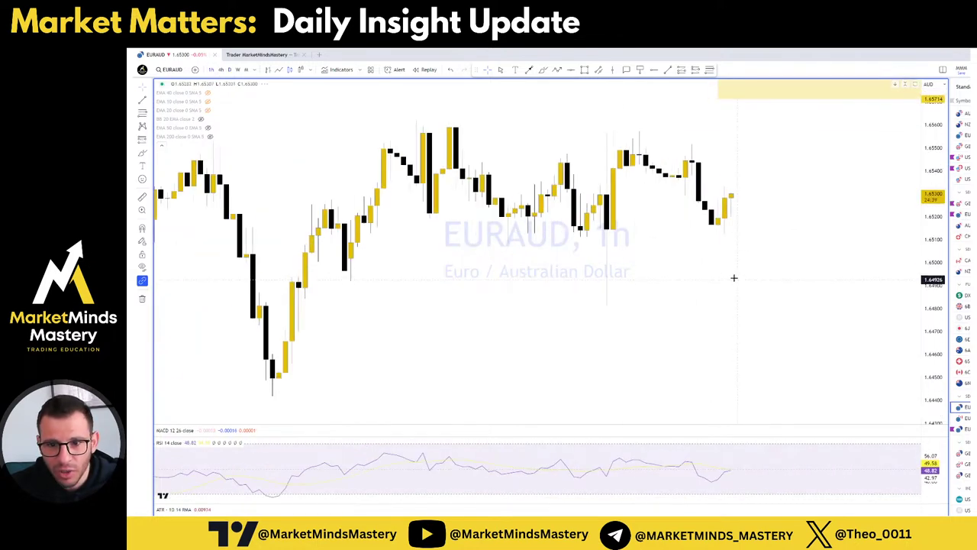
left_click_drag(713, 252, 746, 249)
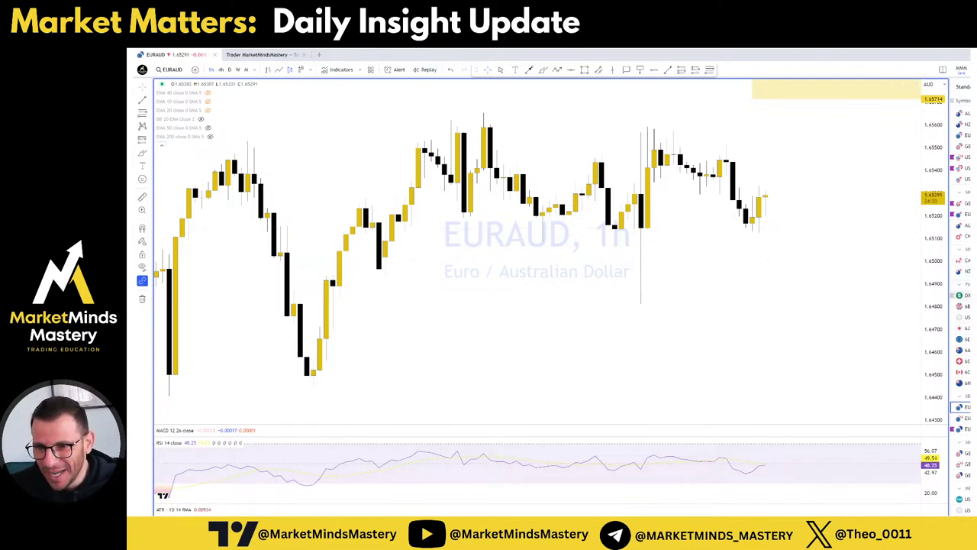
Open the AUDUSD chart from the watchlist and view its marked support and resistance levels on the daily timeframe.
left_click(963, 113)
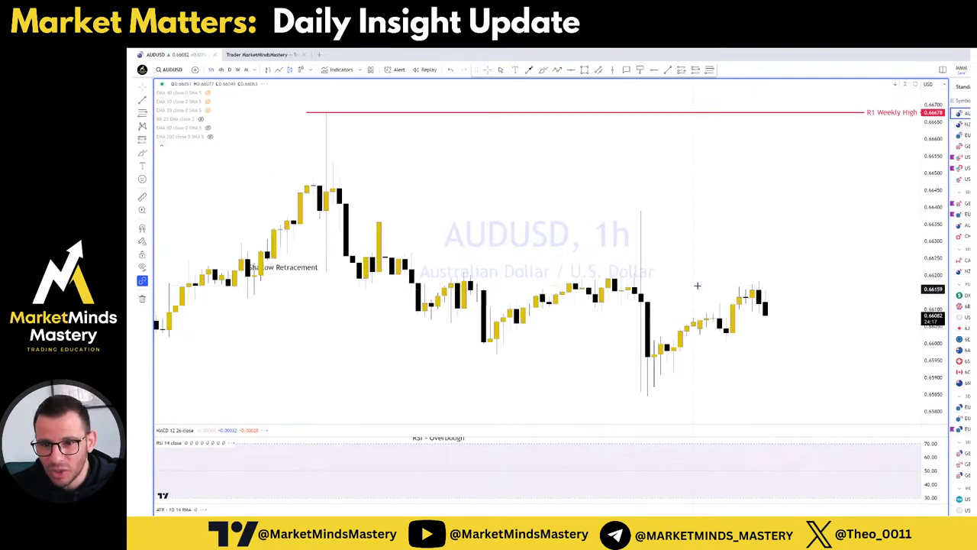
left_click(229, 70)
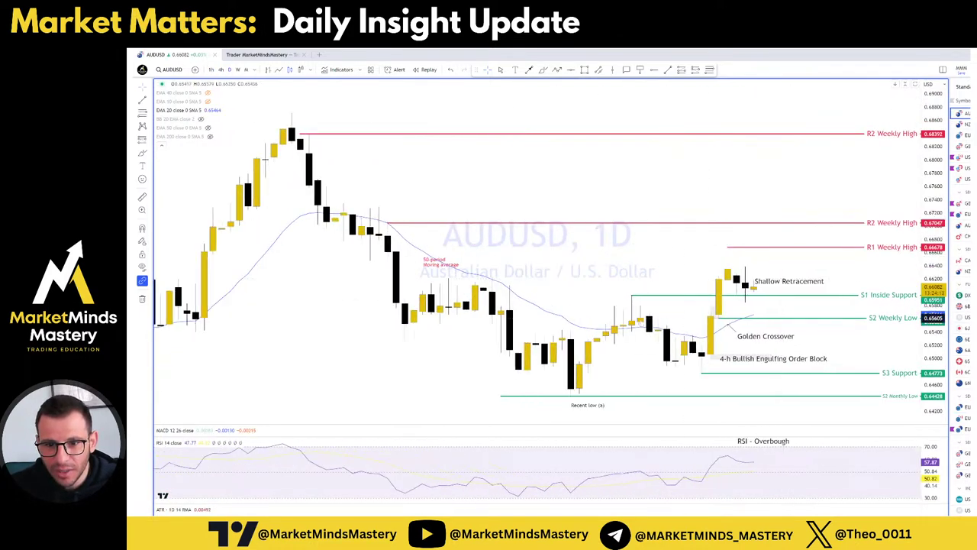
scroll(589, 278, "down", 2)
Trace the recent AUDUSD upswings with the brush, circle the highs at S1 Inside Support and R1 Weekly High, and remove the strokes.
left_click(542, 71)
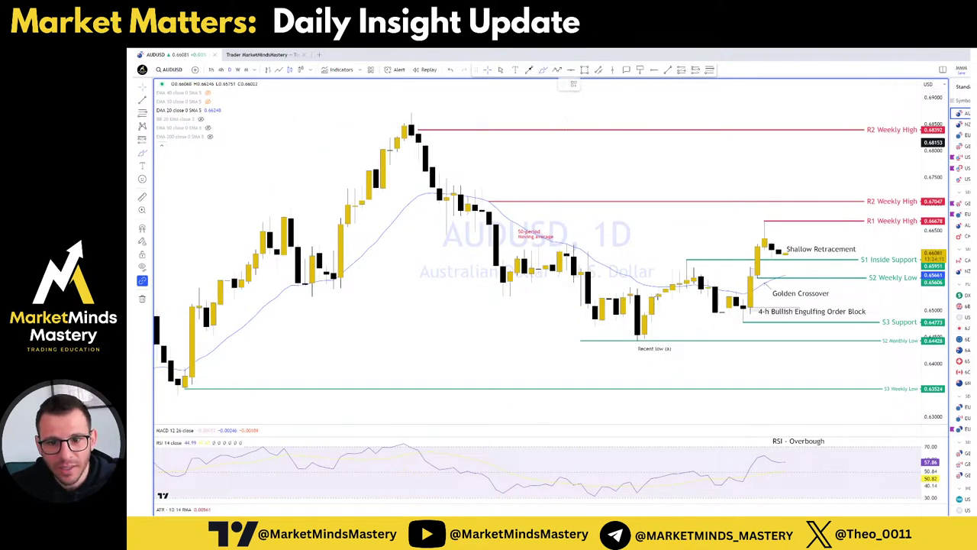
mouse_move(566, 249)
left_mouse_down()
mouse_move(659, 303)
mouse_move(751, 264)
mouse_move(770, 227)
left_mouse_up()
left_click_drag(681, 249, 692, 247)
left_click_drag(743, 222, 750, 217)
mouse_move(751, 257)
left_mouse_down()
mouse_move(780, 255)
mouse_move(763, 260)
left_mouse_up()
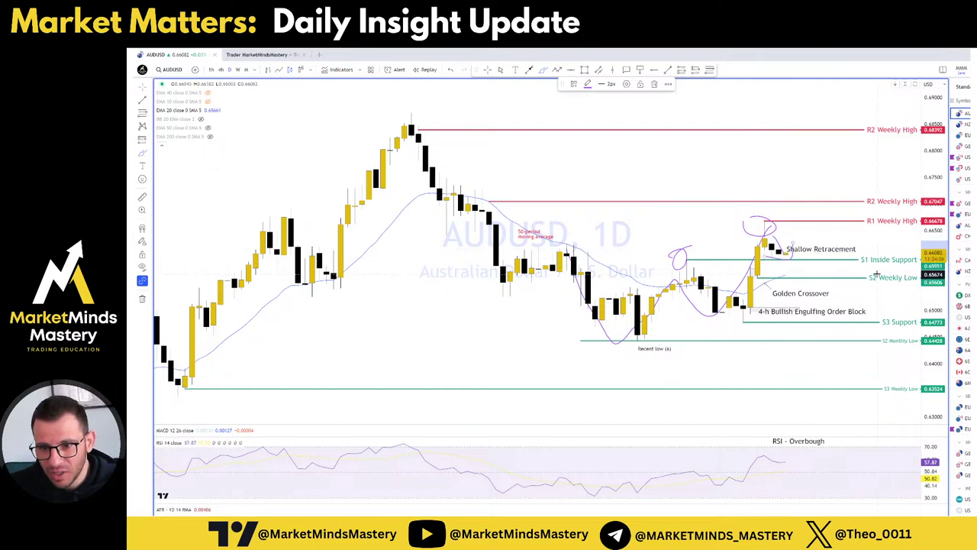
left_click(839, 279)
key("ctrl+z")
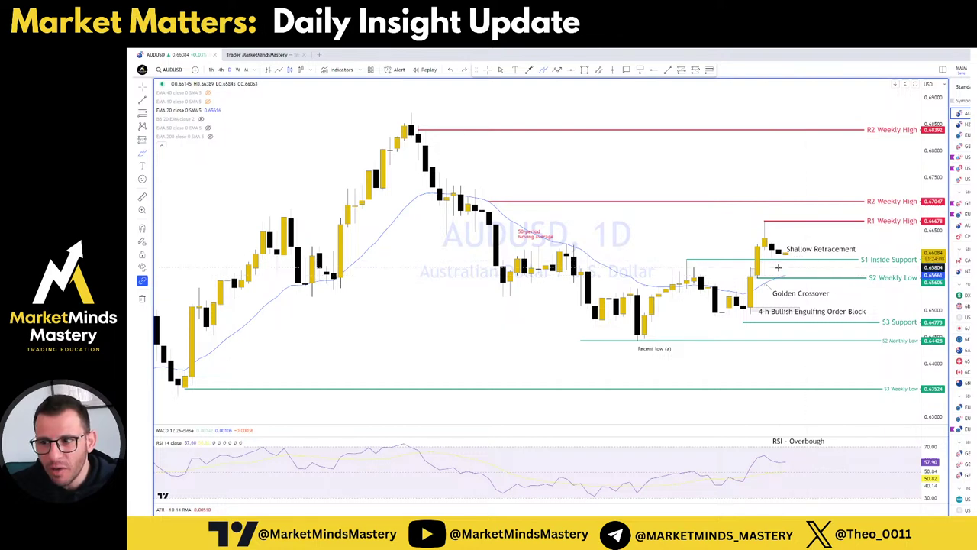
Compare AUDUSD on the 4-hour and 1-hour timeframes and switch back to the daily chart.
left_click(221, 69)
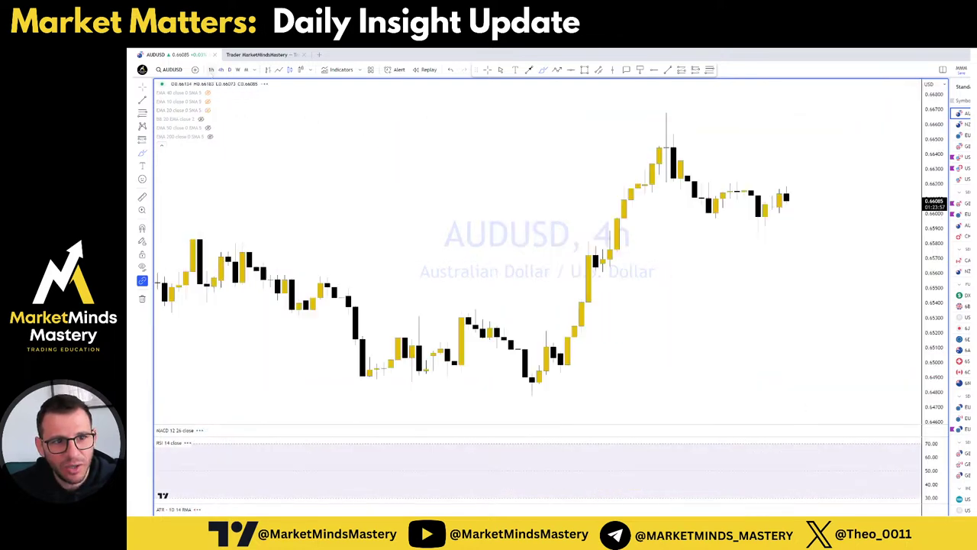
left_click(211, 69)
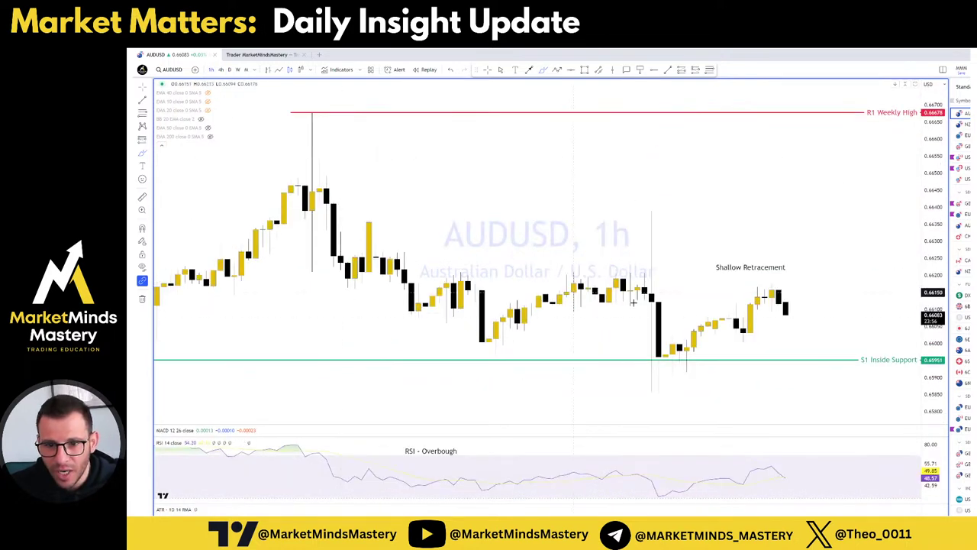
left_click(229, 70)
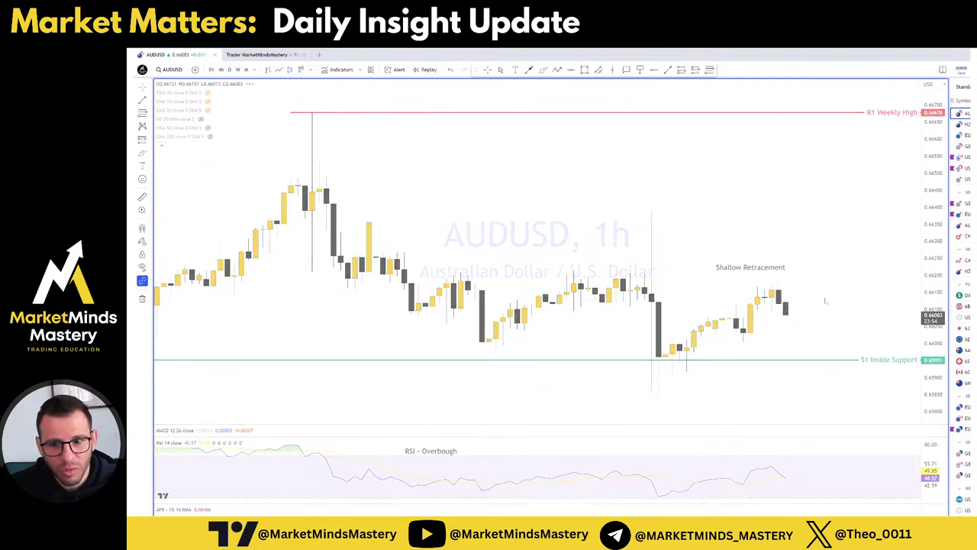
Open the NZDUSD chart from the watchlist and compare it on the daily, 4-hour and 1-hour timeframes.
left_click(954, 124)
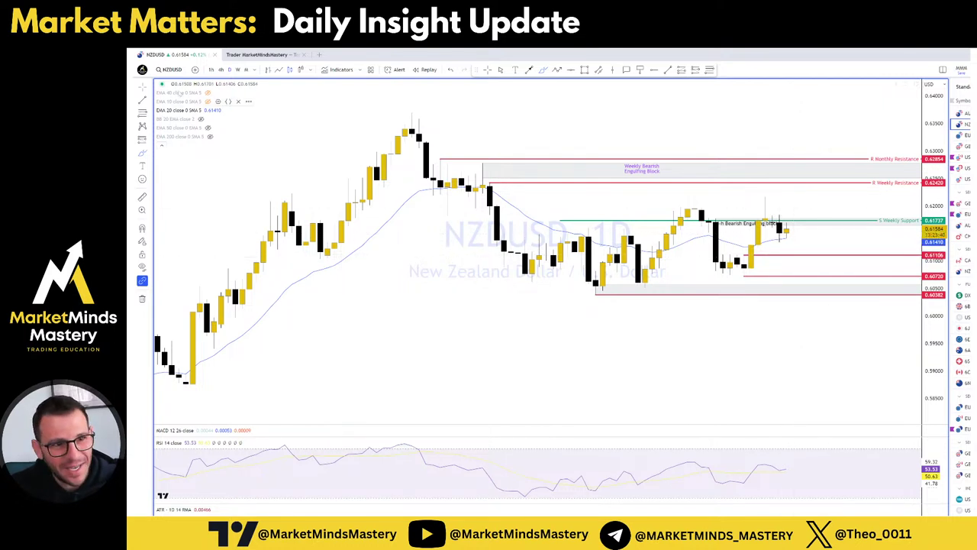
left_click(221, 70)
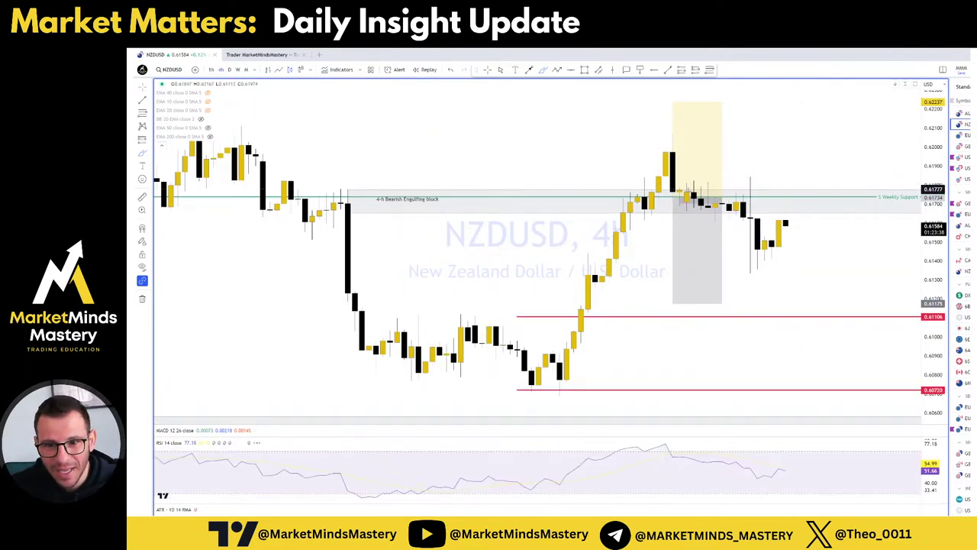
left_click(212, 70)
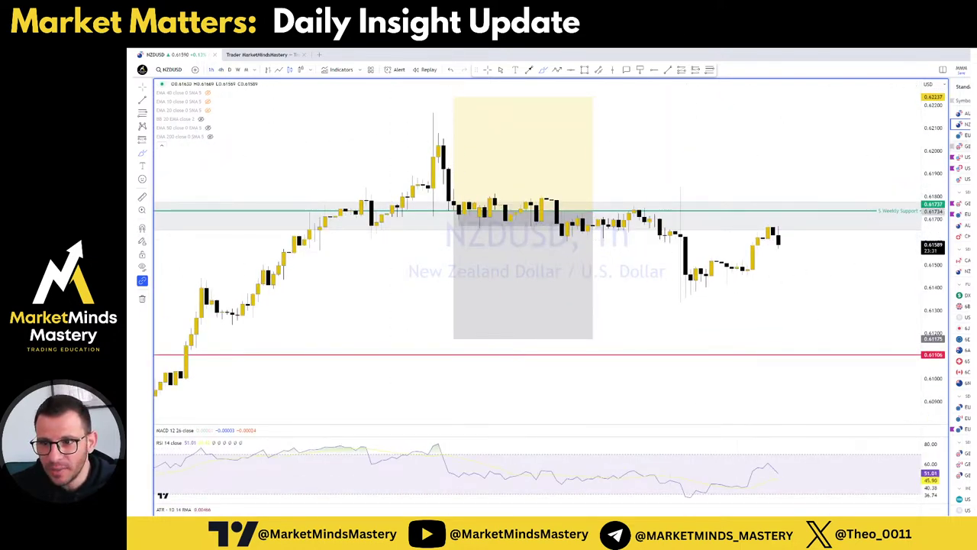
scroll(844, 252, "down", 1)
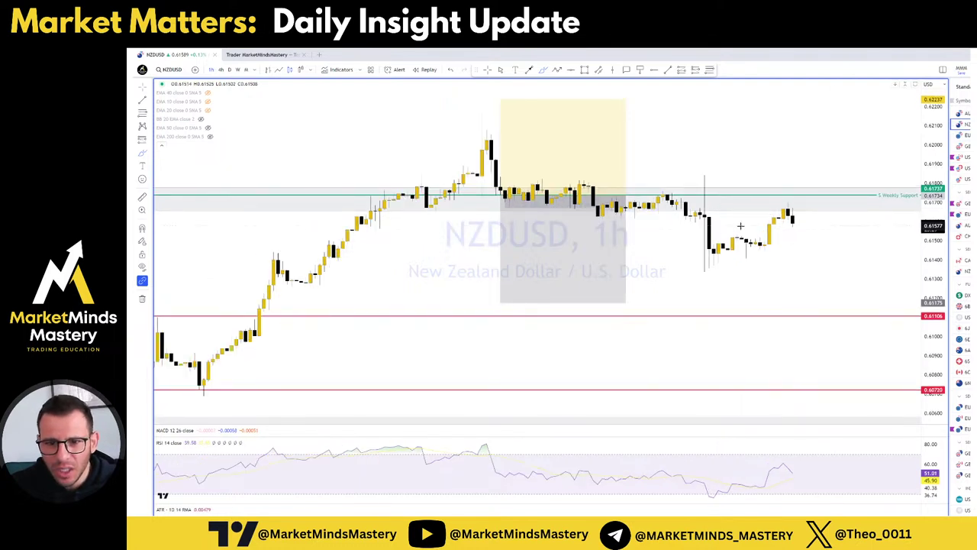
Circle two NZDUSD lows on the 1-hour chart, outline the retested area below S Weekly Support, and remove the brush strokes.
left_click_drag(598, 217, 611, 218)
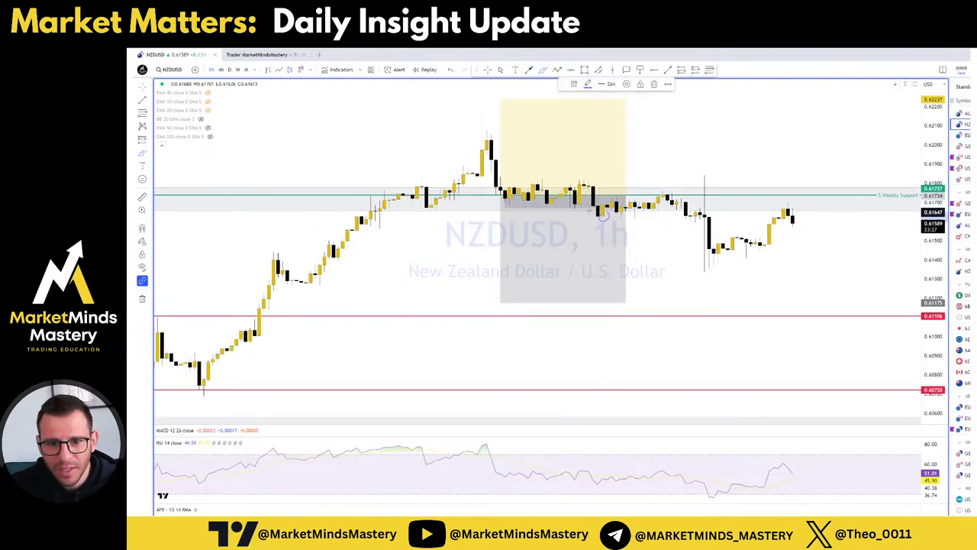
left_click_drag(722, 267, 696, 268)
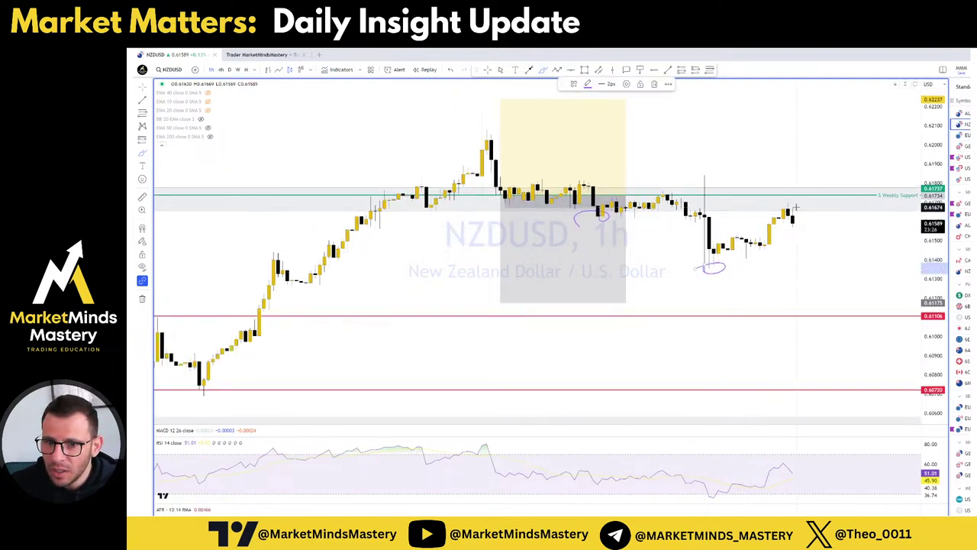
left_click_drag(626, 212, 813, 216)
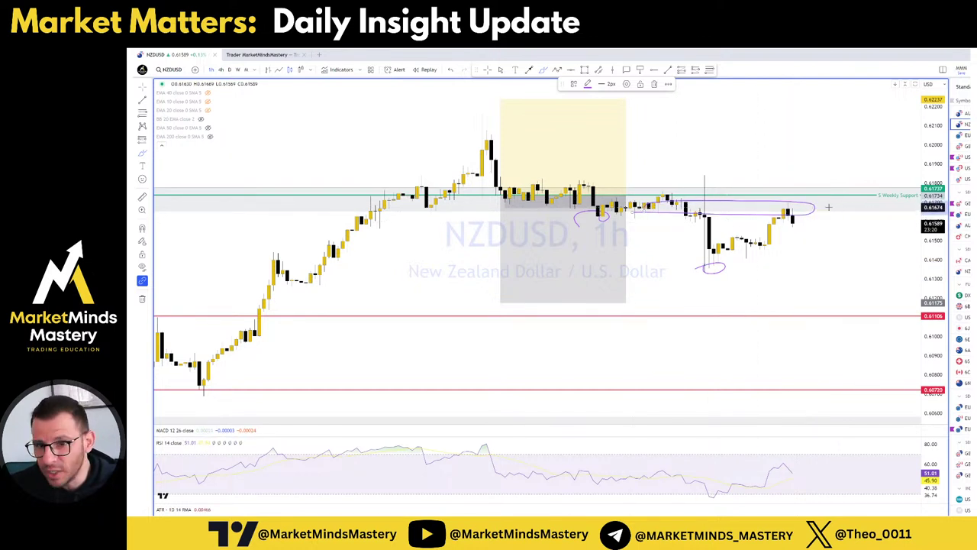
key("ctrl+z")
key("ctrl+z")
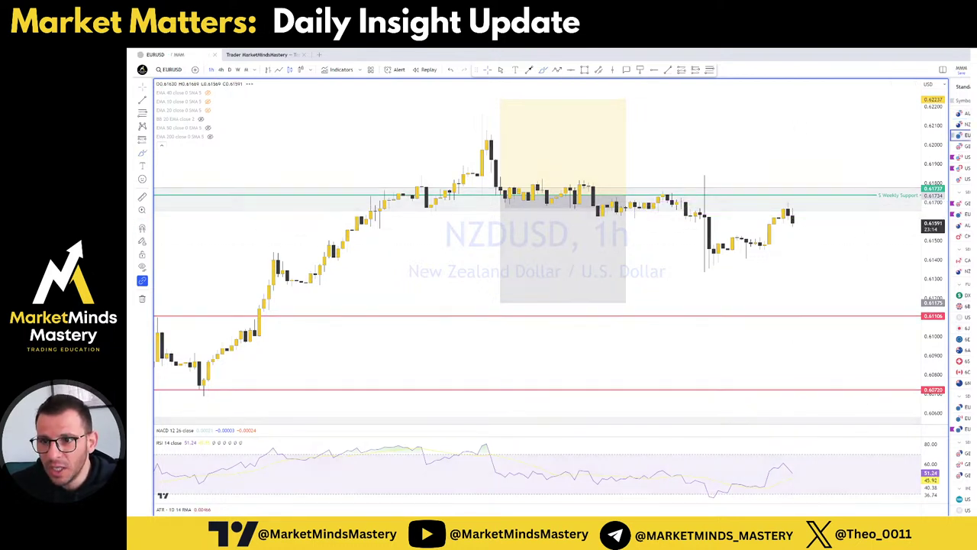
Open the EURUSD 1-hour chart and draw a rectangle zone from about 1.0932 to 1.0945 around the recent spike high.
key("Down")
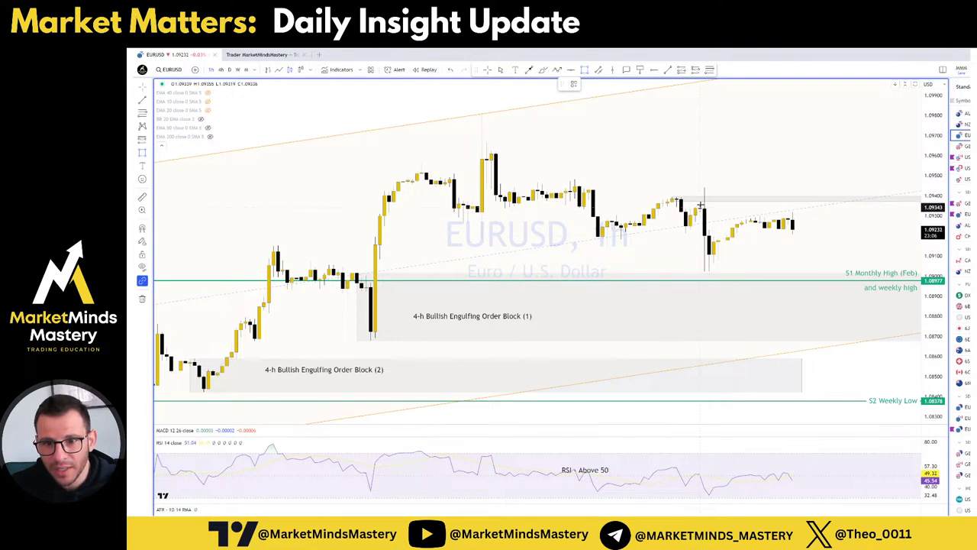
left_click(700, 210)
left_click(848, 185)
left_click(712, 157)
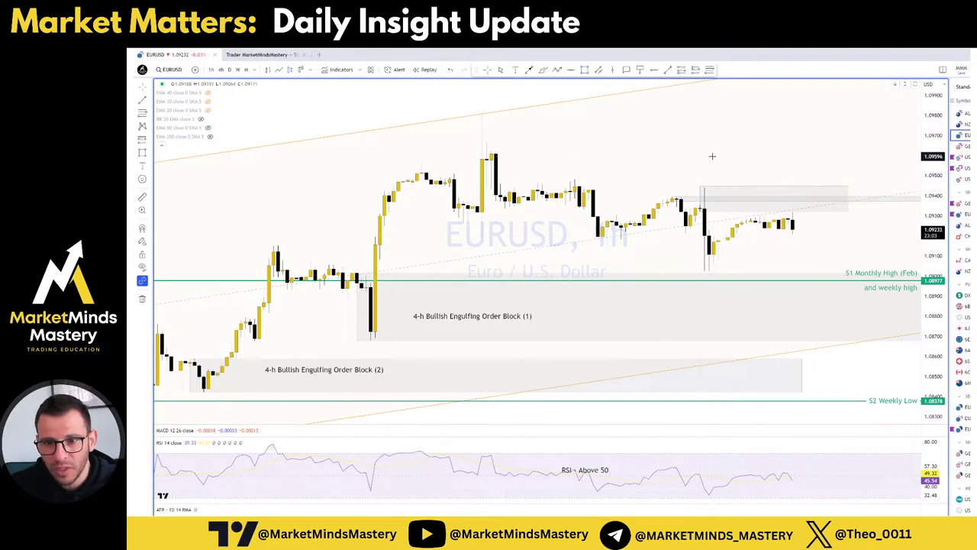
Brush a circle around the EURUSD spike high, lines across its zone, and strokes showing possible price reactions from it.
mouse_move(710, 182)
left_mouse_down()
mouse_move(698, 186)
mouse_move(722, 187)
mouse_move(696, 188)
mouse_move(908, 194)
left_mouse_up()
left_click_drag(708, 207, 920, 210)
left_click_drag(887, 150, 892, 201)
mouse_move(874, 172)
left_mouse_down()
mouse_move(903, 206)
mouse_move(894, 159)
left_mouse_up()
mouse_move(857, 142)
left_mouse_down()
mouse_move(865, 192)
mouse_move(863, 159)
left_mouse_up()
left_click_drag(795, 139, 798, 156)
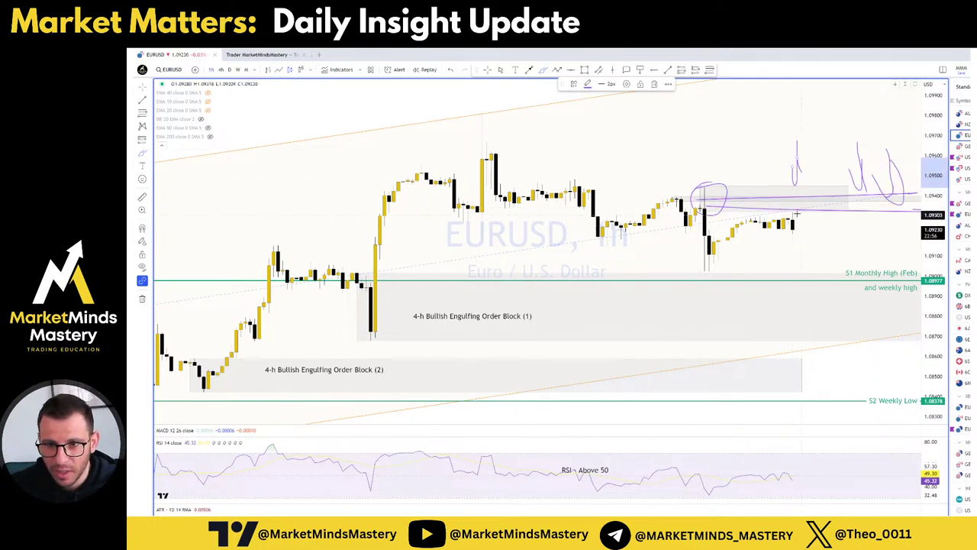
mouse_move(771, 212)
left_mouse_down()
mouse_move(817, 207)
mouse_move(845, 244)
left_mouse_up()
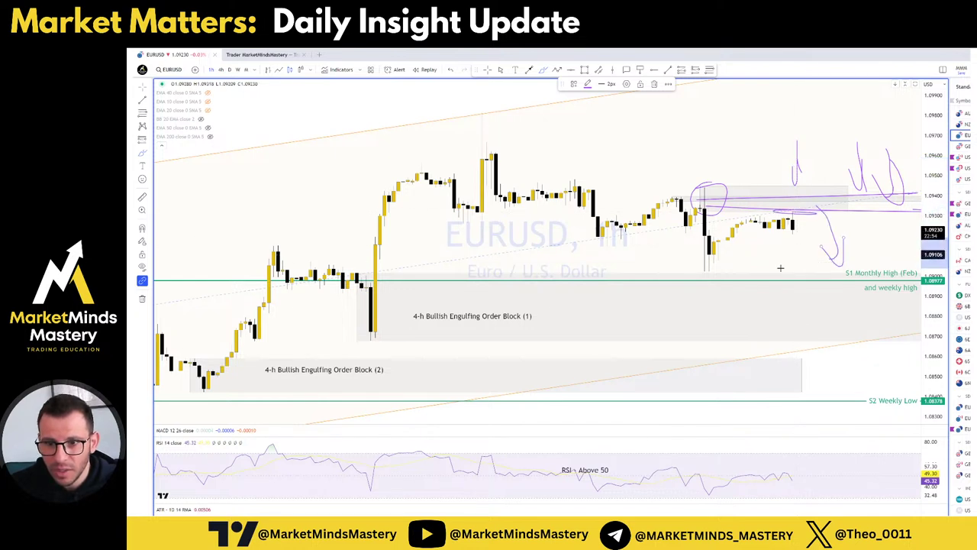
Undo the EURUSD brush strokes and the rectangle zone around the spike high.
key("ctrl+z")
key("ctrl+z")
key("ctrl+z")
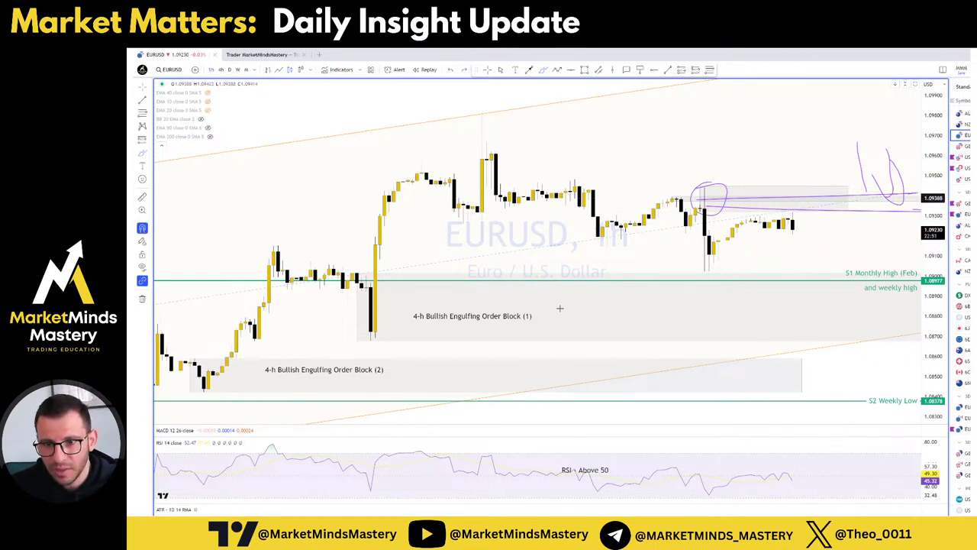
key("ctrl+z")
key("ctrl+z")
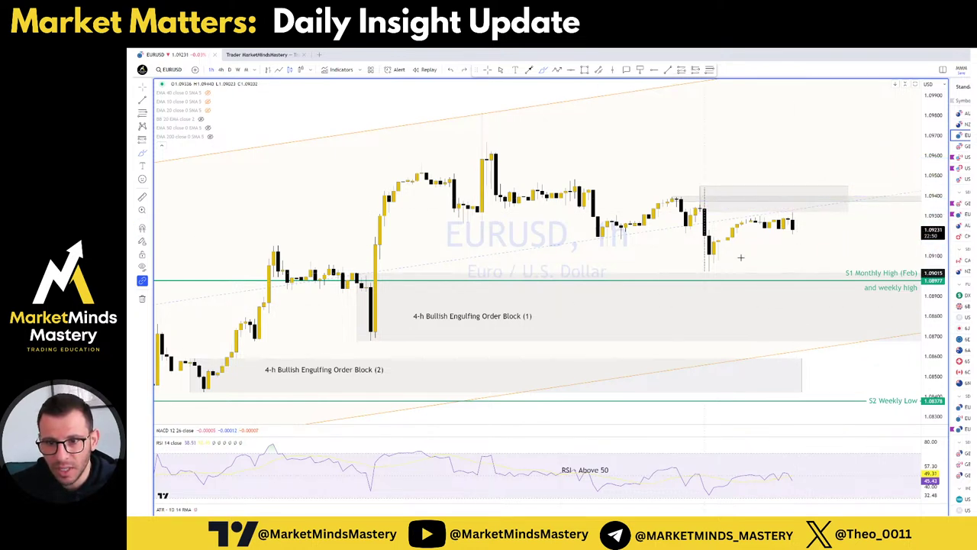
key("ctrl+z")
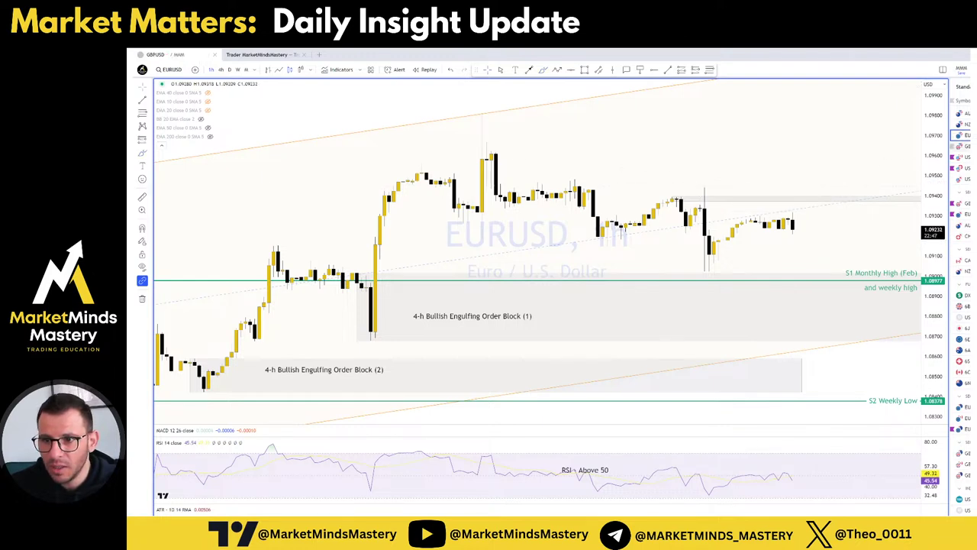
Open the GBPUSD chart and examine its Fibonacci and support levels on the daily, 4-hour and 1-hour timeframes.
left_click(955, 146)
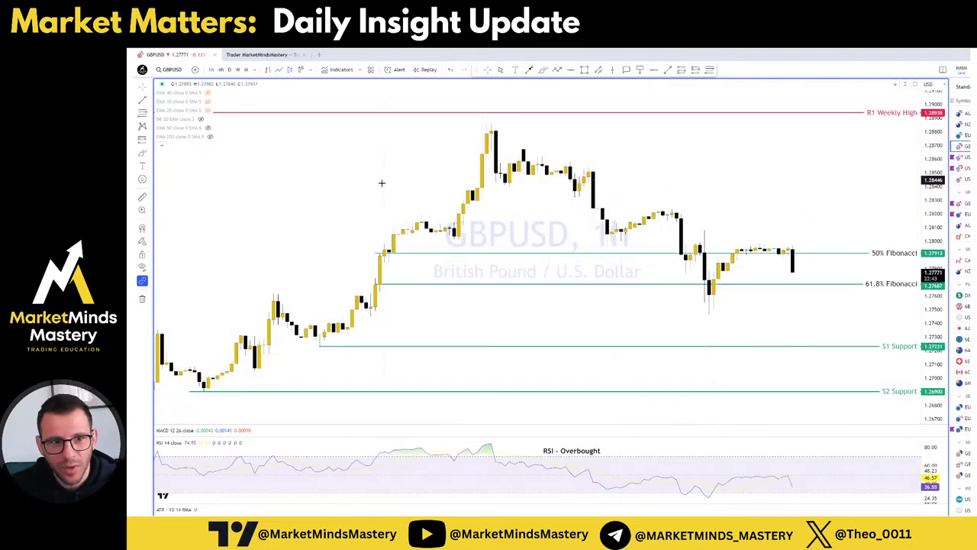
left_click(229, 69)
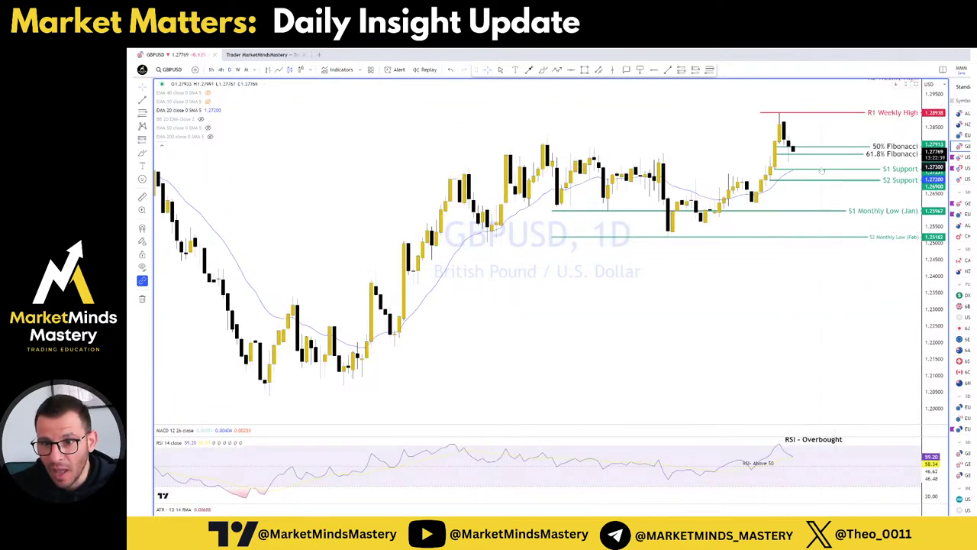
left_click_drag(835, 285, 769, 271)
scroll(746, 255, "up", 2)
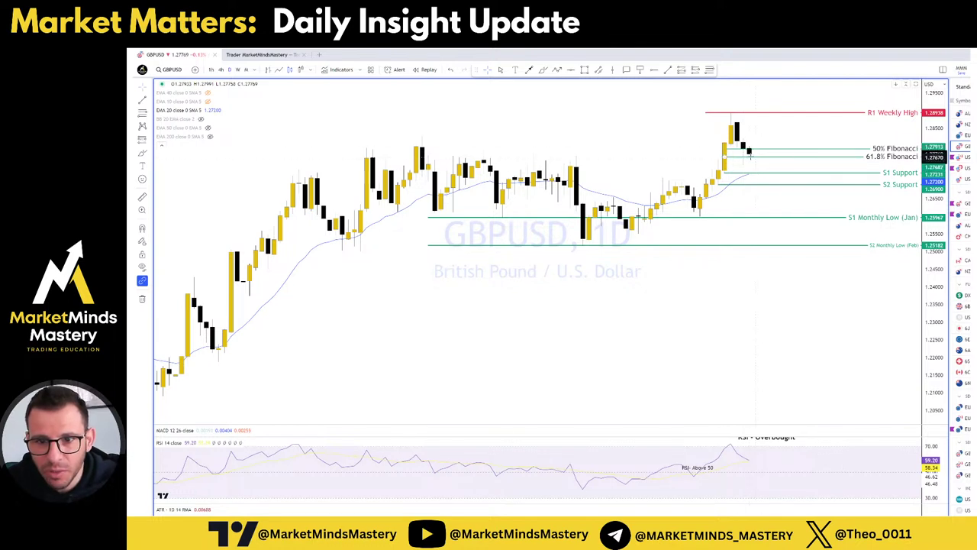
left_click(211, 69)
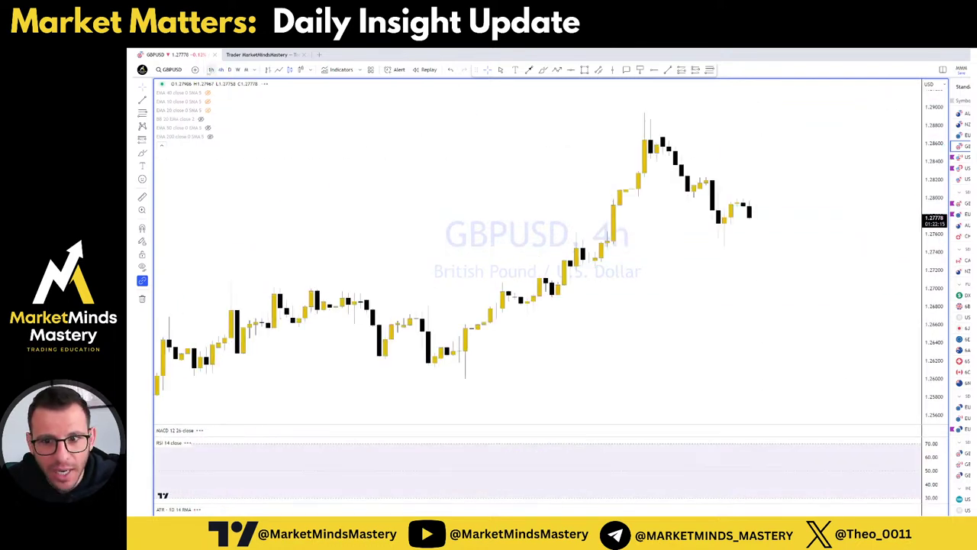
left_click(211, 69)
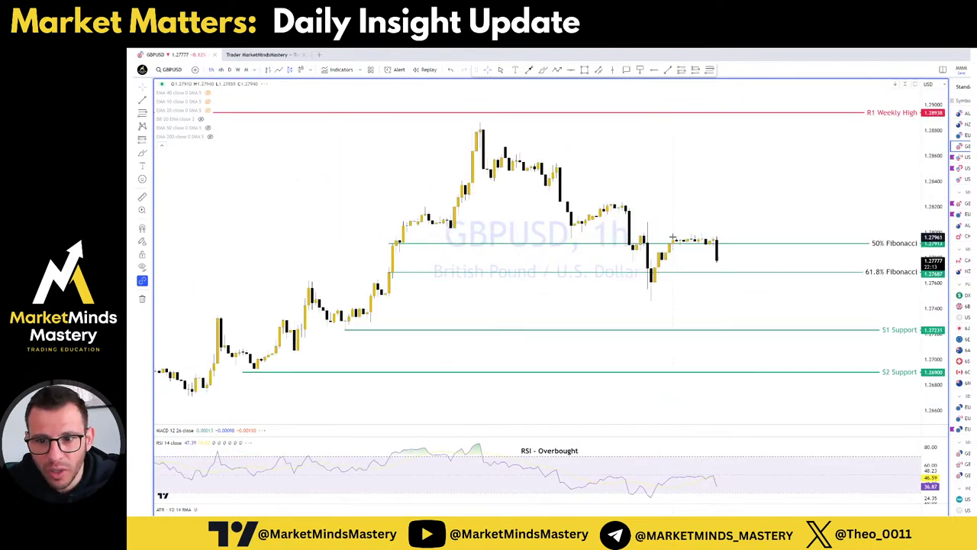
scroll(672, 268, "up", 5)
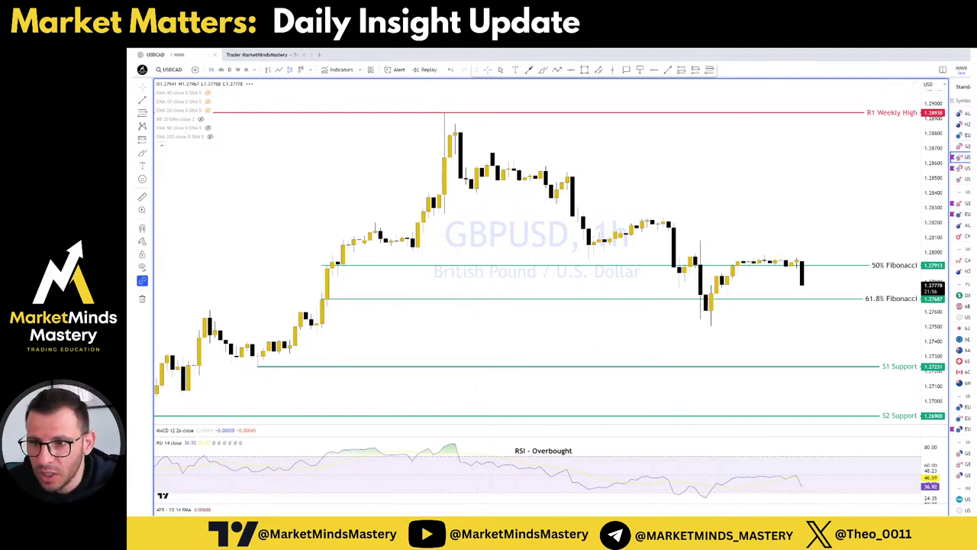
View USDCAD on the daily timeframe, and inspect the USDCHF daily chart around S1 Weekly Low and R1 Inside Resistance.
key("Down")
left_click(229, 70)
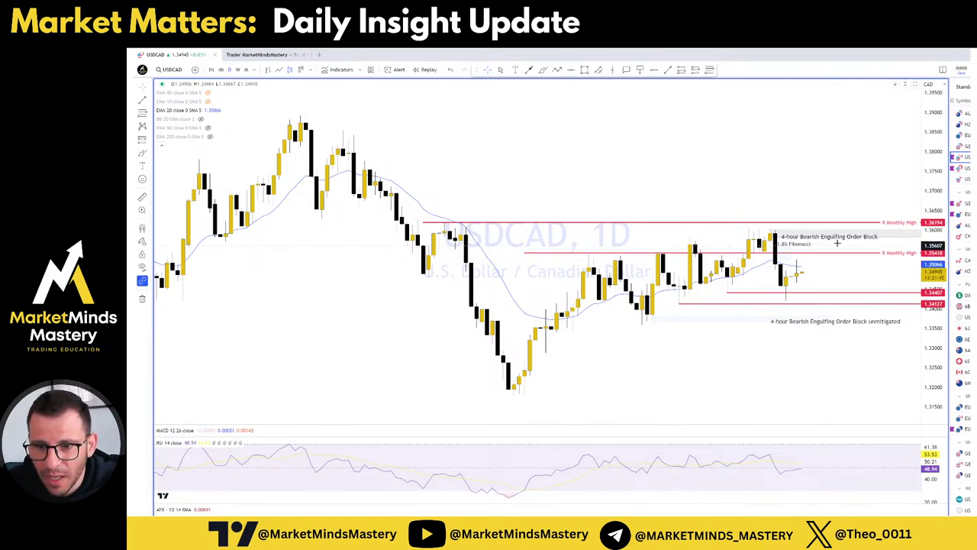
left_click(958, 167)
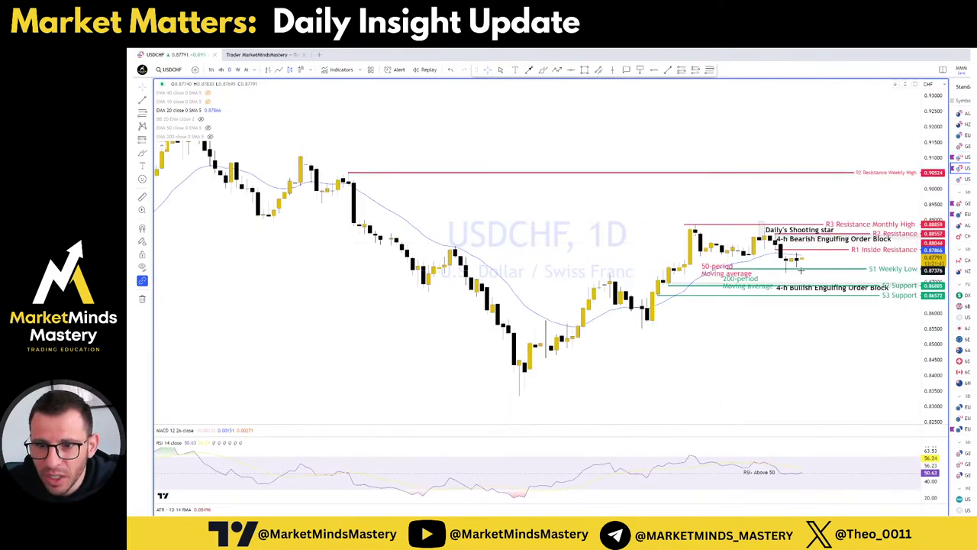
scroll(795, 259, "up", 3)
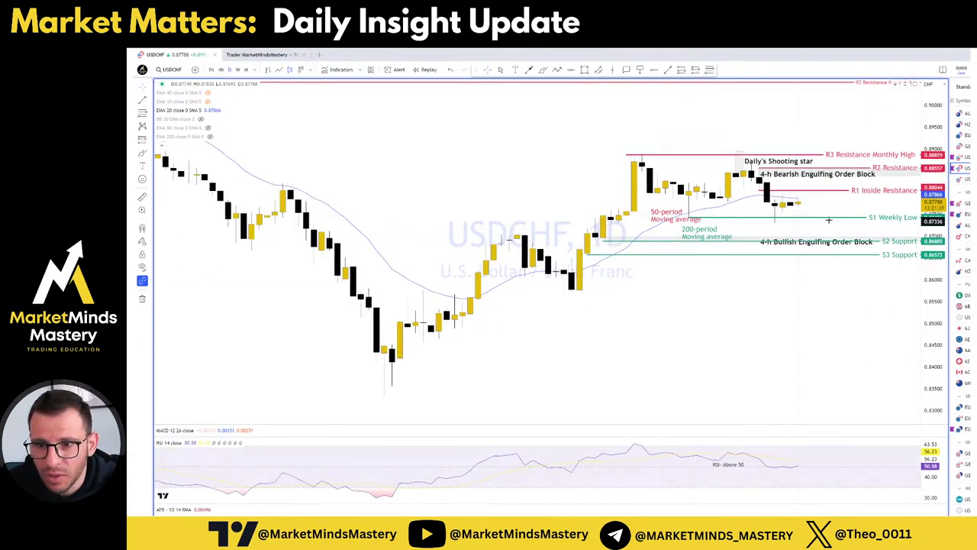
Review USDJPY on the daily and 1-hour timeframes, circling two swing highs above the yellow zone and undoing the marks.
left_click(963, 178)
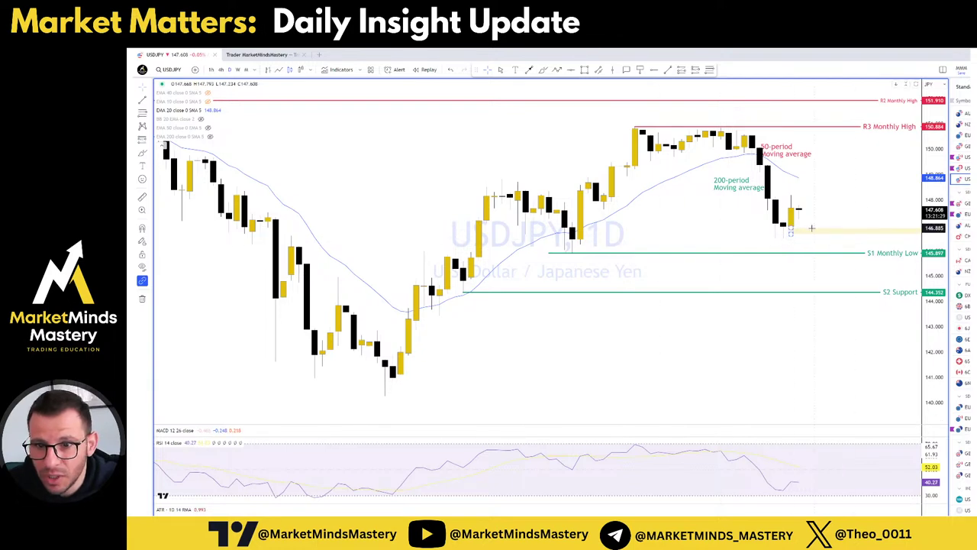
left_click(212, 69)
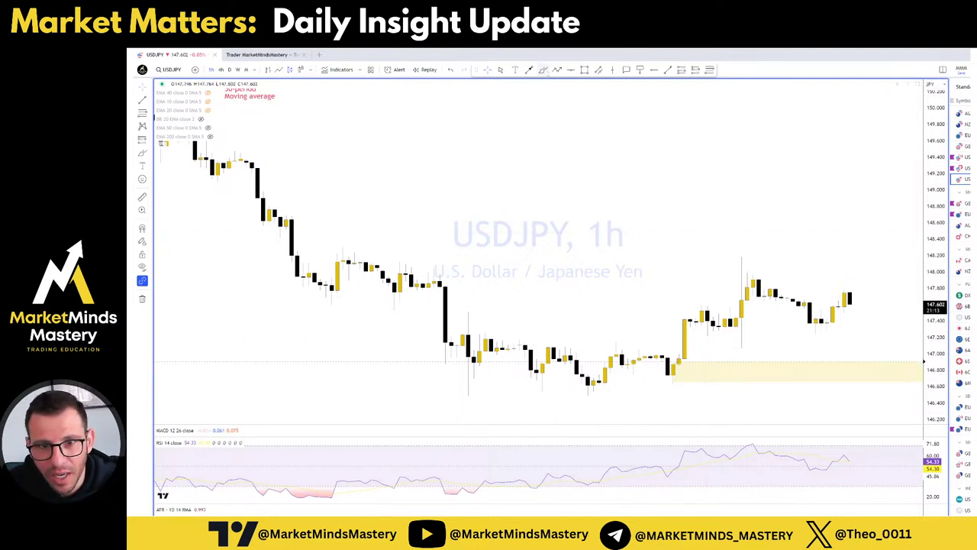
left_click_drag(620, 336, 631, 340)
left_click_drag(715, 296, 718, 305)
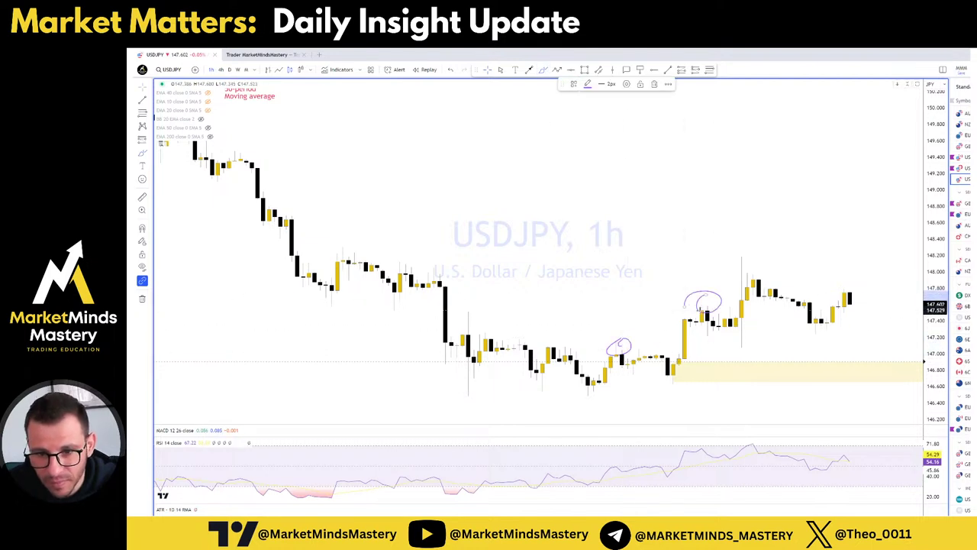
key("ctrl+z")
key("ctrl+z")
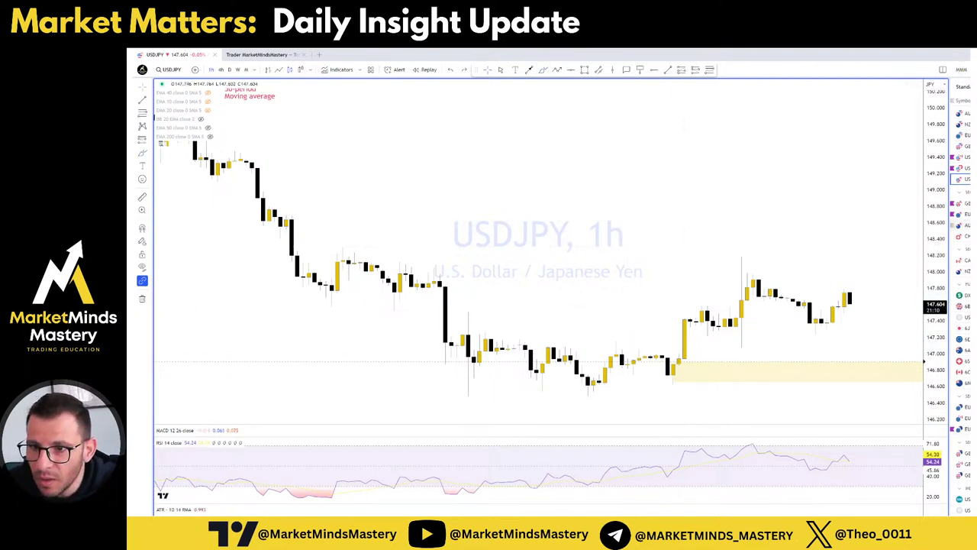
left_click_drag(887, 206, 864, 201)
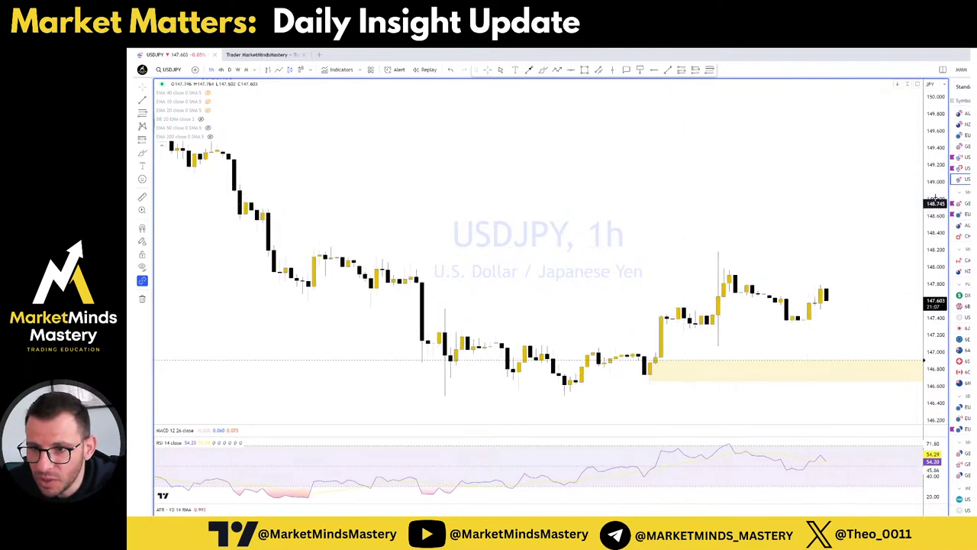
View GBPJPY on the 1-hour and daily timeframes, and open the EURJPY daily chart.
left_click(964, 203)
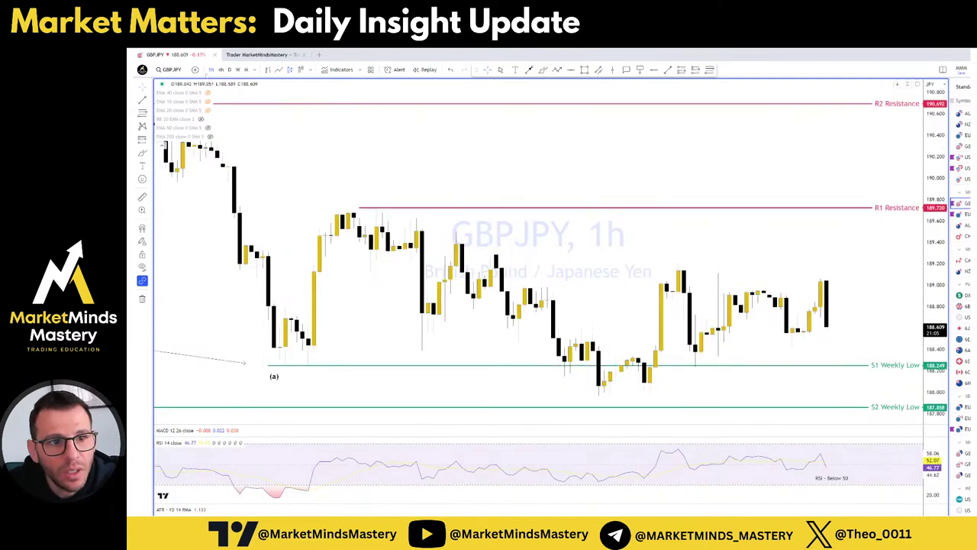
left_click(229, 70)
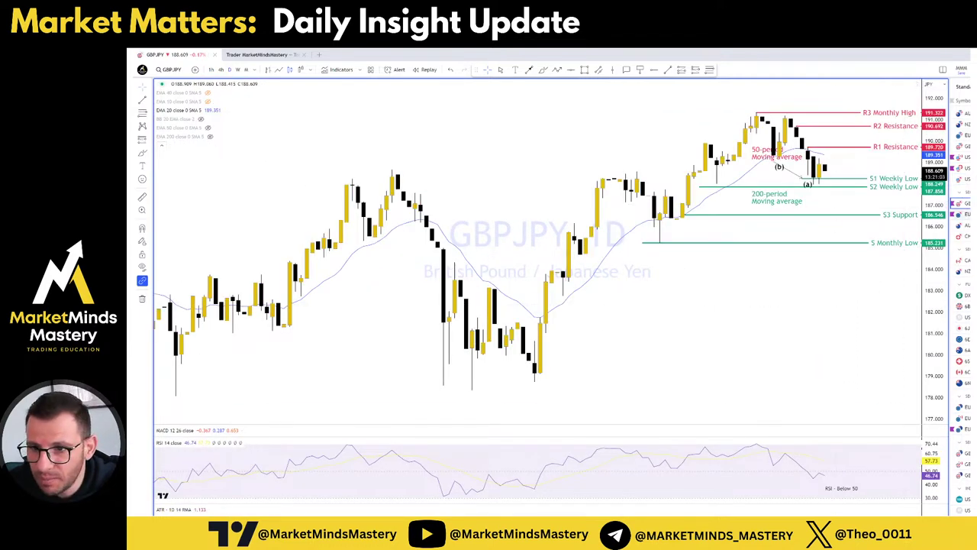
left_click(964, 214)
left_click_drag(827, 301, 799, 309)
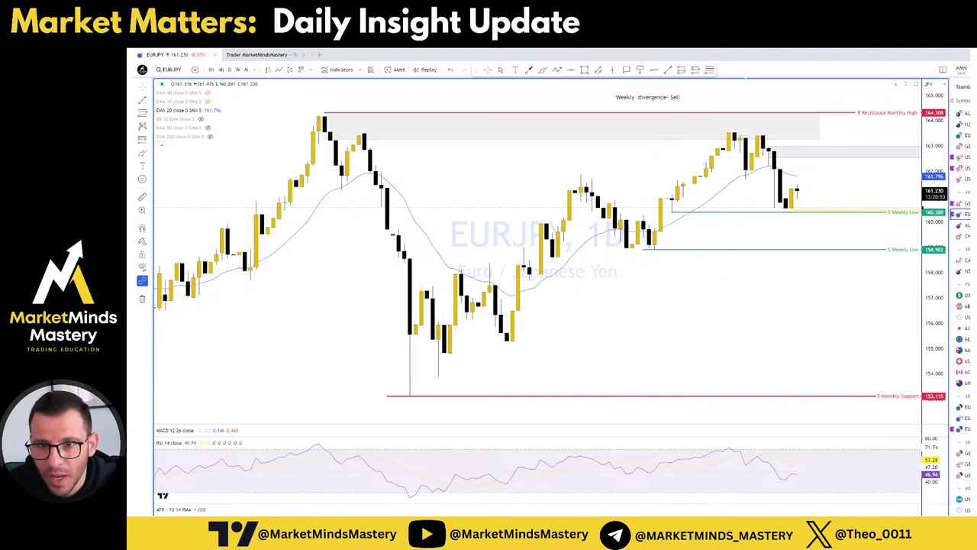
Draw a Fibonacci retracement on daily EURJPY from the swing low at 158.079 to 163.720 and view it on the 1-hour timeframe.
key("alt+f")
left_click(631, 270)
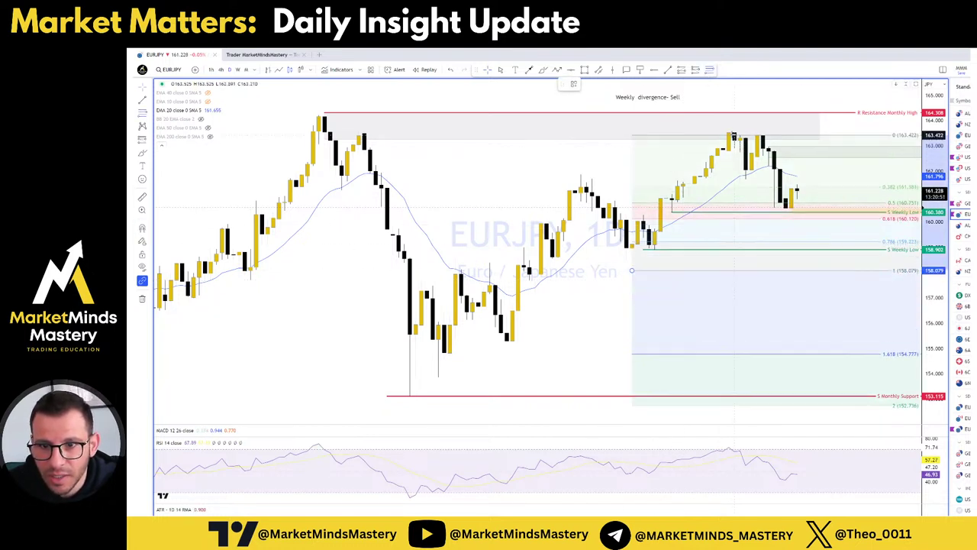
left_click(729, 128)
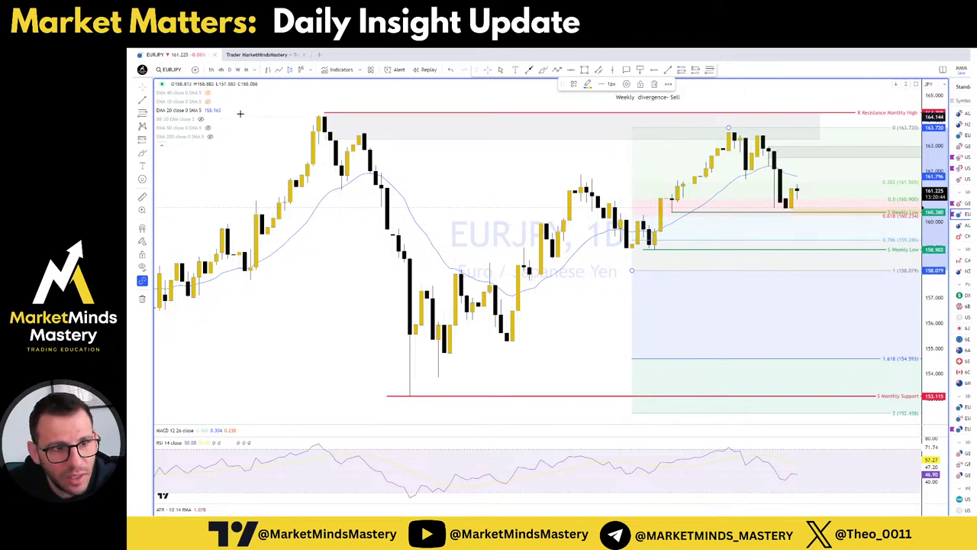
left_click(212, 69)
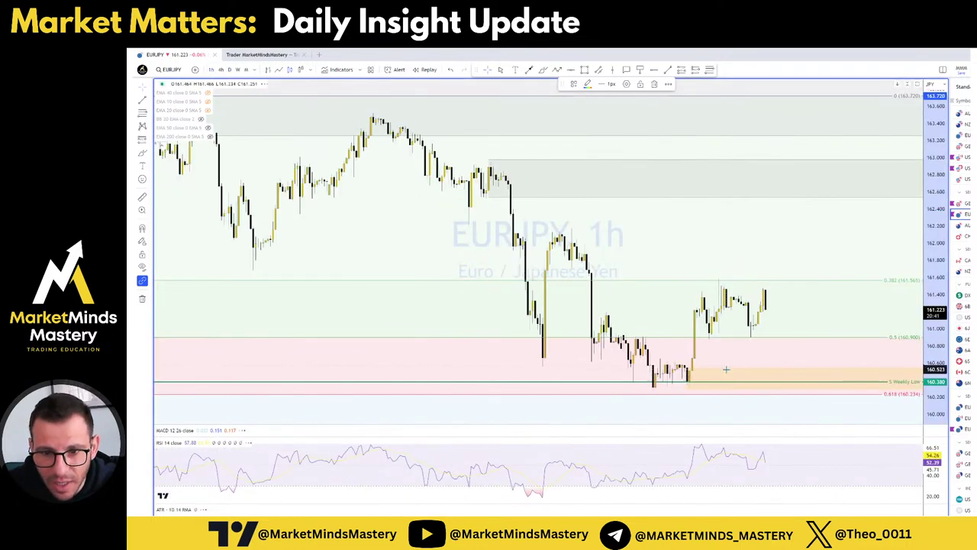
Delete the Fibonacci retracement from the 1-hour EURJPY chart.
scroll(652, 378, "up", 3)
scroll(653, 378, "down", 5)
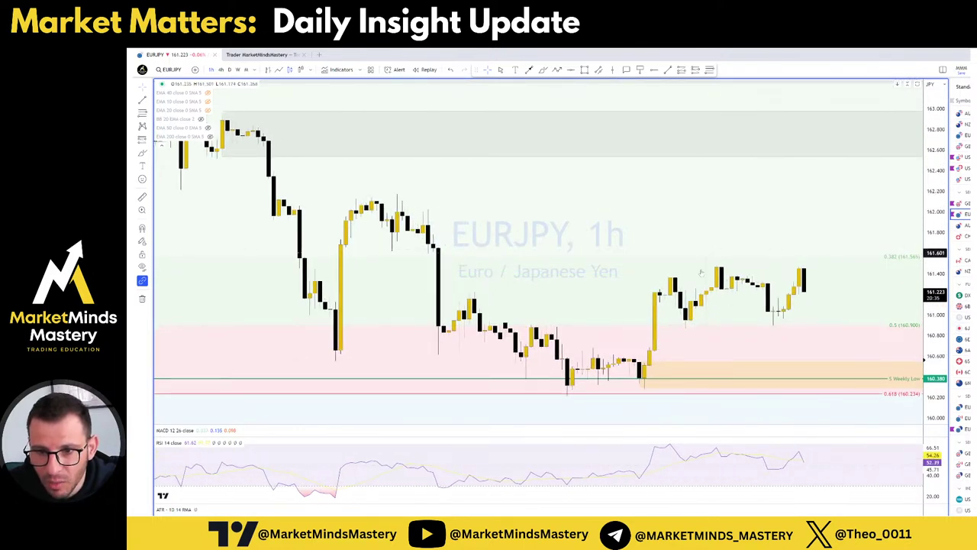
left_click(835, 325)
key("Delete")
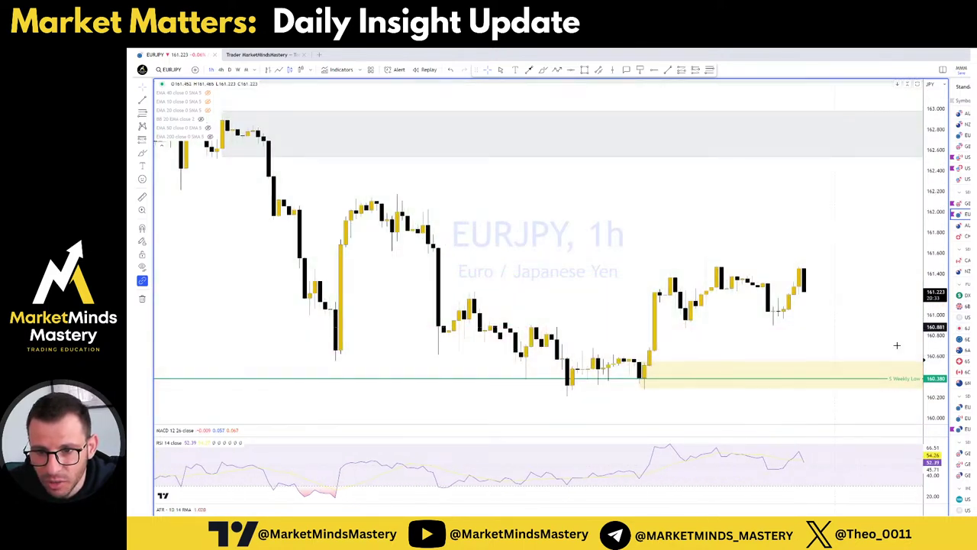
scroll(900, 327, "up", 3)
left_click_drag(840, 280, 811, 262)
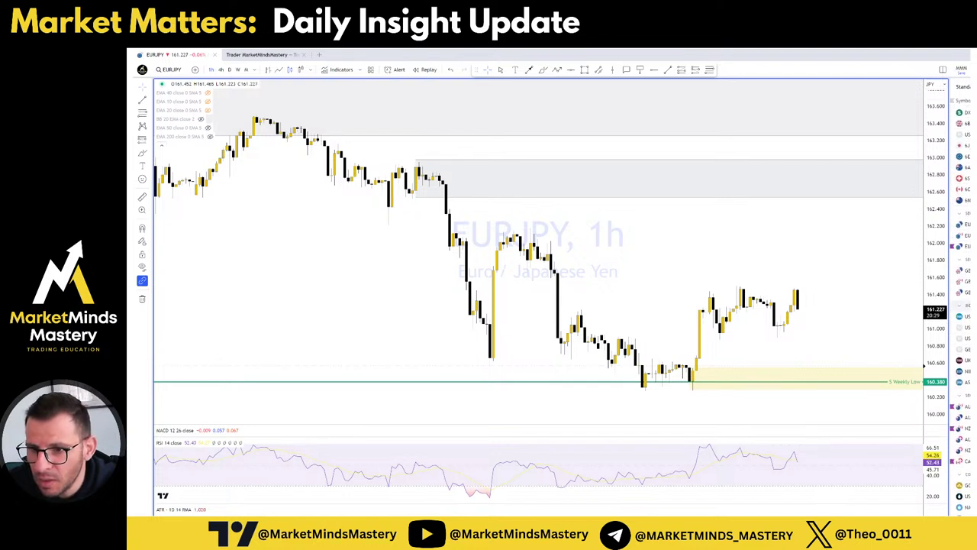
Open the GOLD chart and review it on the daily, 4-hour and 1-hour timeframes.
left_click(961, 339)
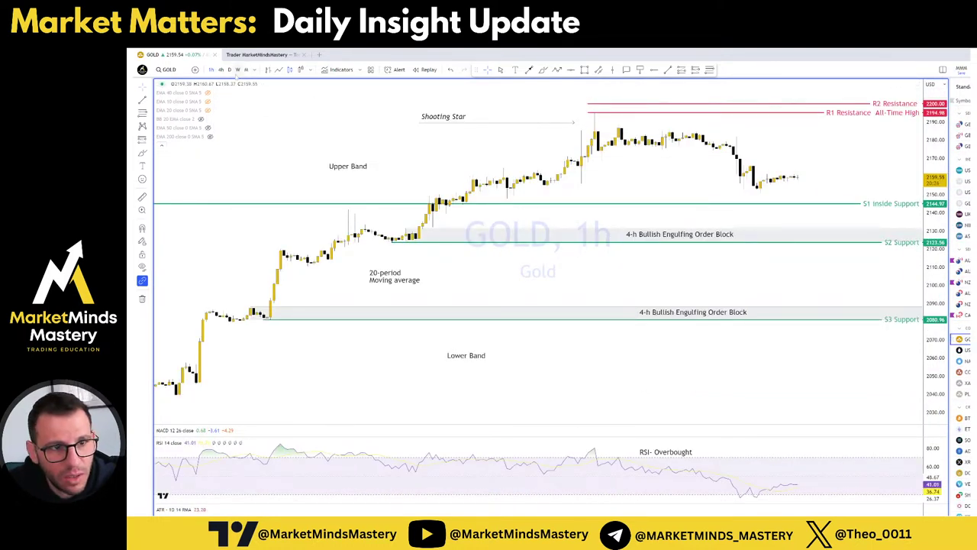
left_click(229, 69)
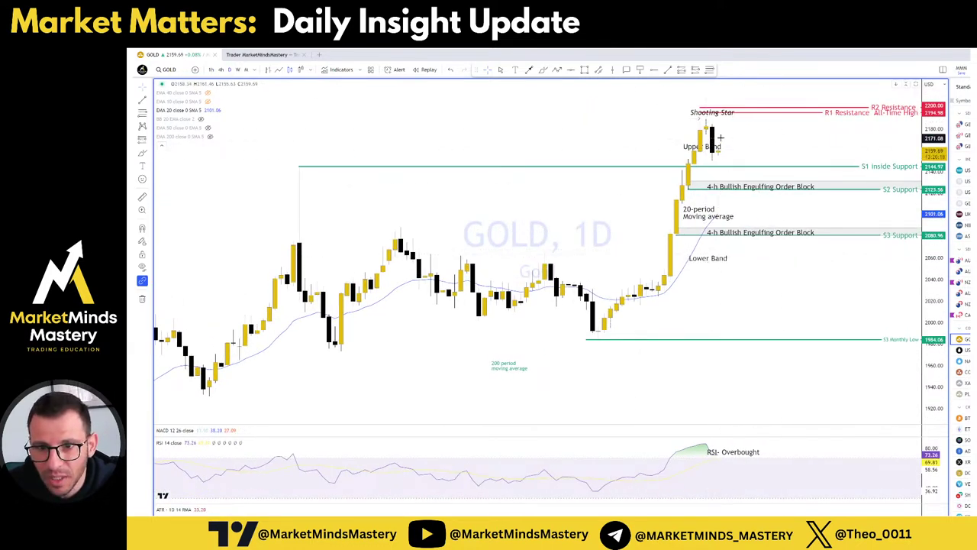
scroll(701, 206, "up", 2)
scroll(701, 206, "up", 1)
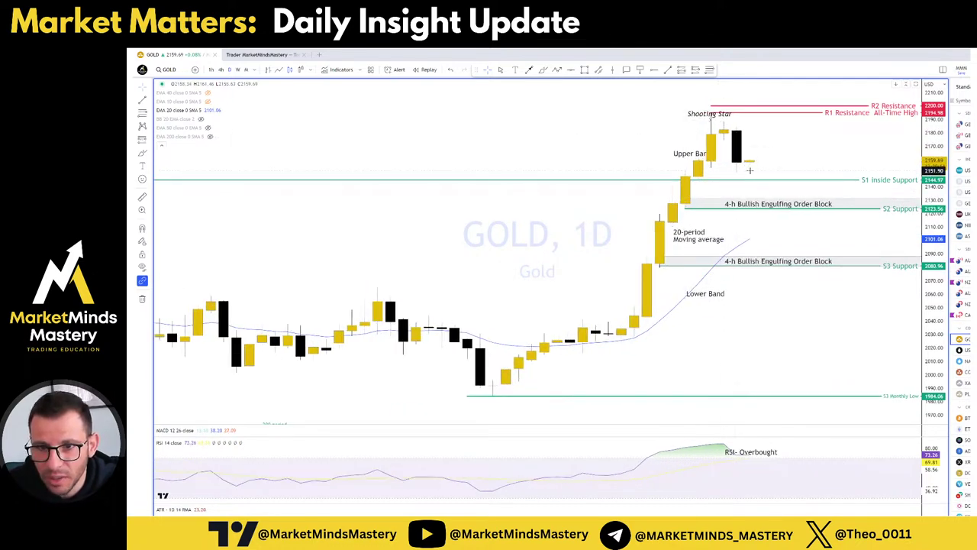
scroll(747, 216, "down", 1)
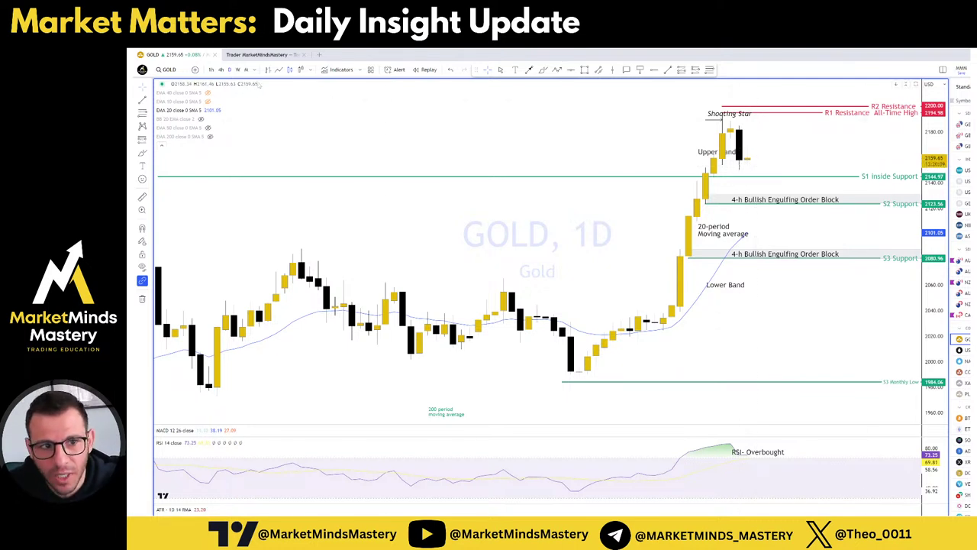
left_click(220, 69)
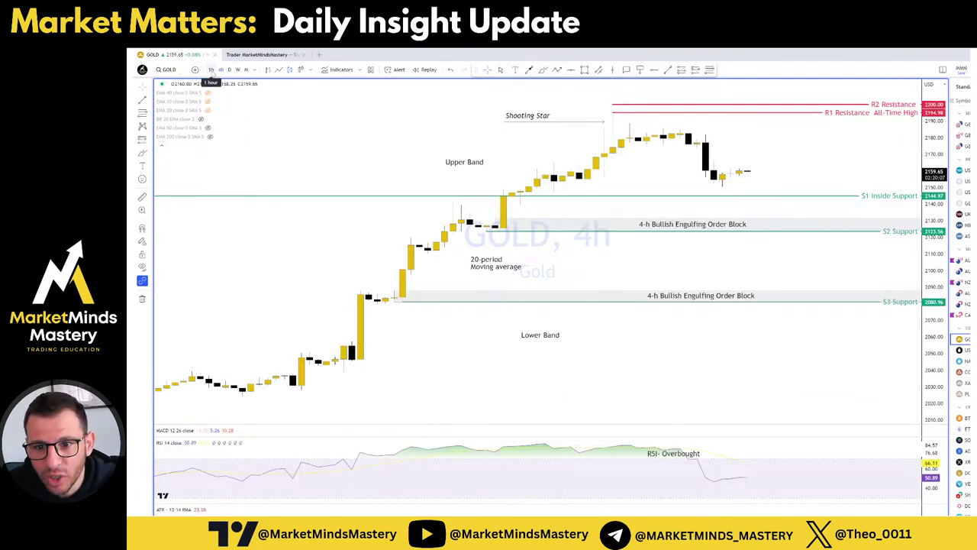
left_click(212, 69)
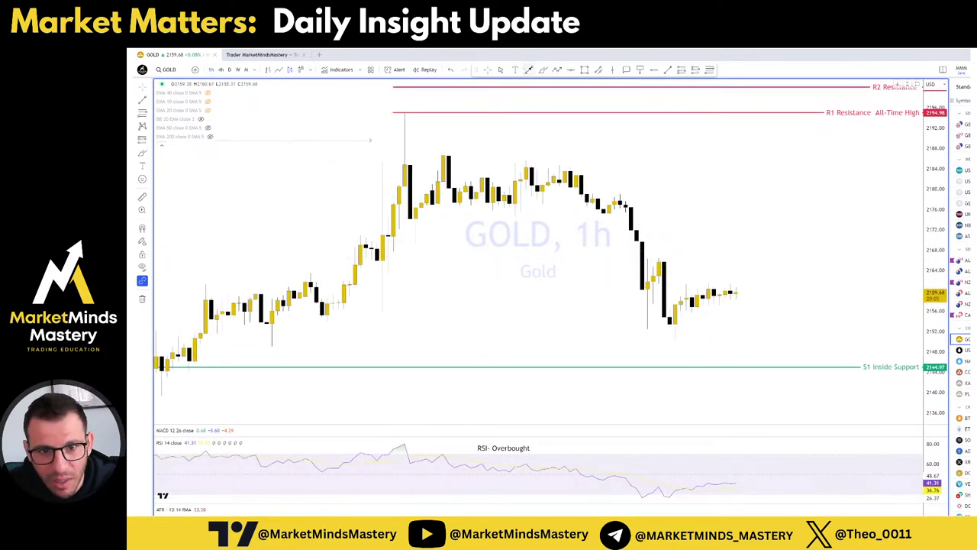
Brush marks around the latest consolidation after the drop on the 1-hour GOLD chart, and undo them.
left_click(543, 69)
mouse_move(693, 277)
left_mouse_down()
mouse_move(676, 279)
mouse_move(722, 294)
mouse_move(662, 267)
mouse_move(657, 317)
mouse_move(670, 323)
left_mouse_up()
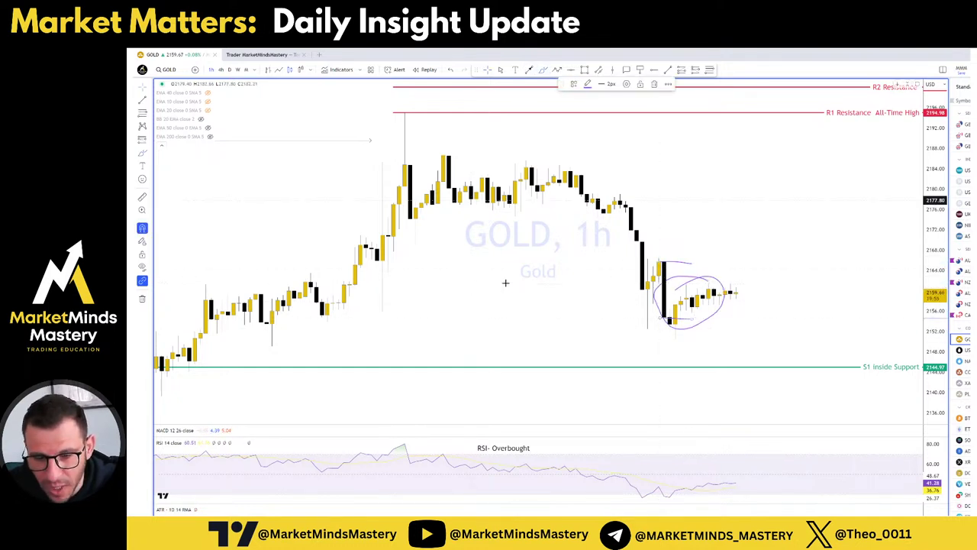
key("ctrl+z")
key("ctrl+z")
key("ctrl+z")
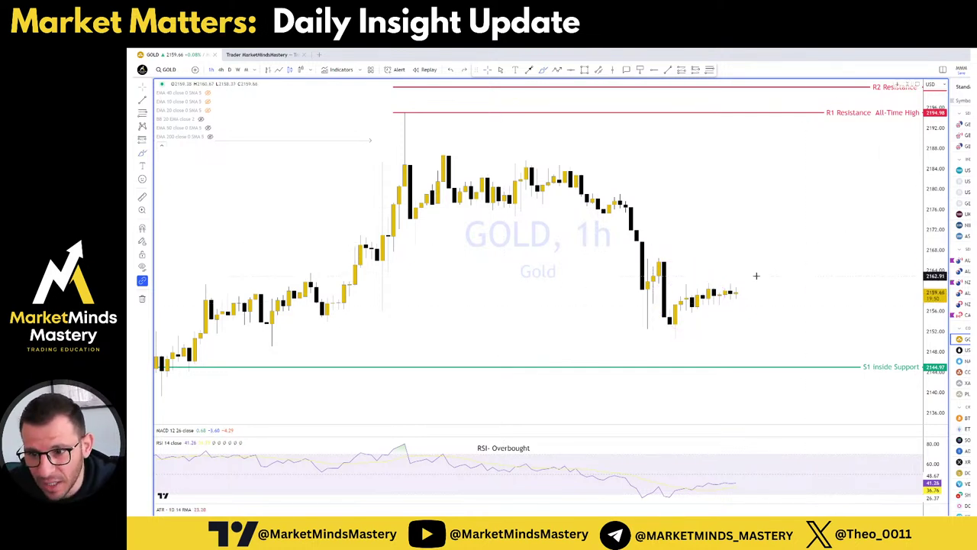
Open the USOIL chart and examine its daily timeframe around the R1 Resistance and S1 Weekly Low levels.
key("Down")
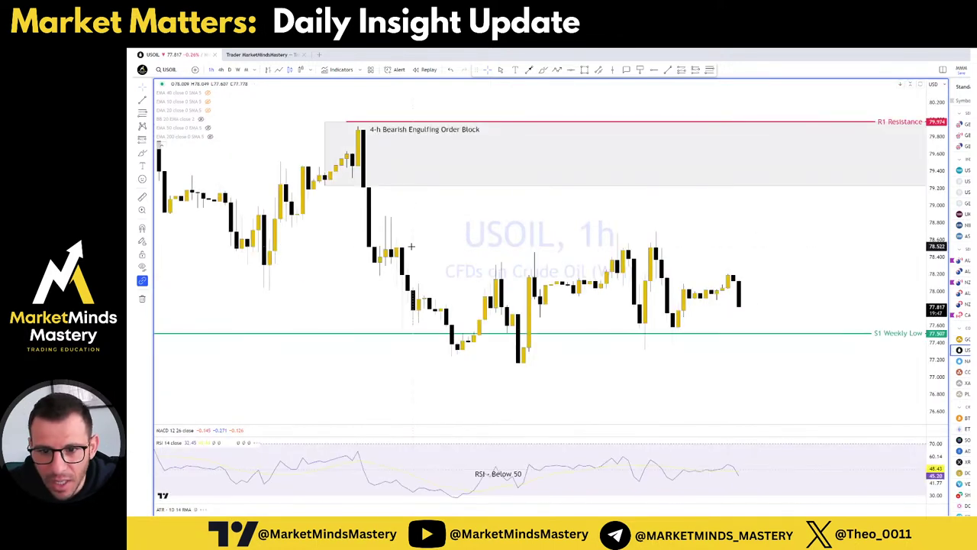
left_click(229, 70)
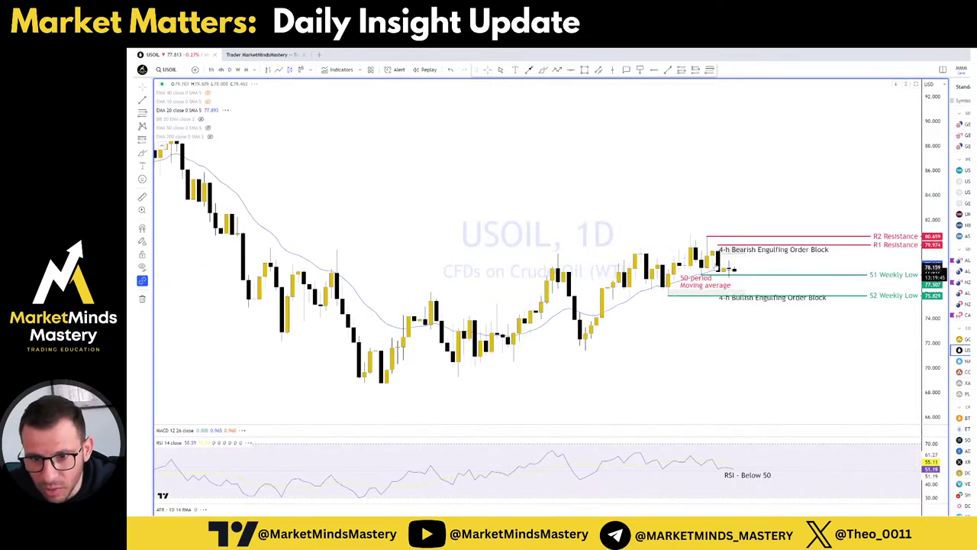
key("ctrl+z")
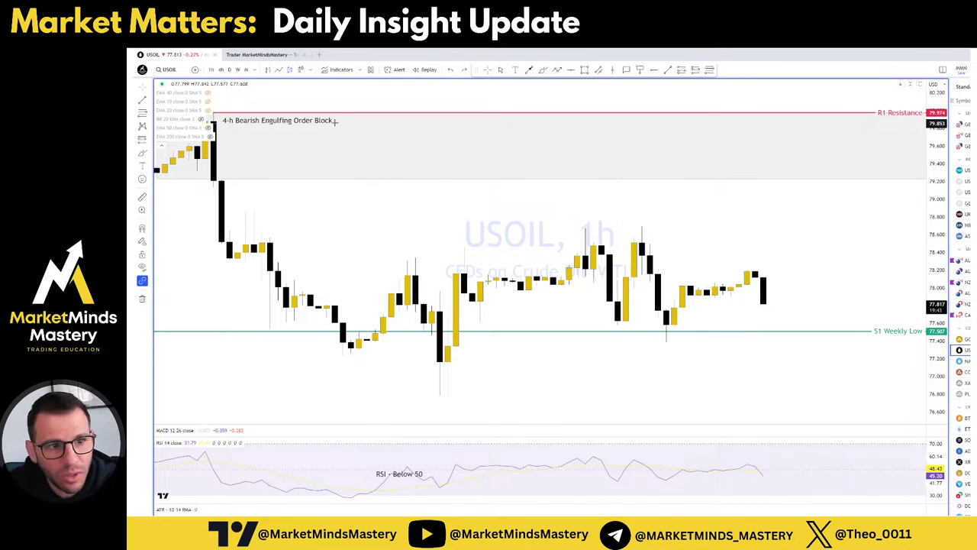
left_click(229, 69)
scroll(704, 267, "up", 6)
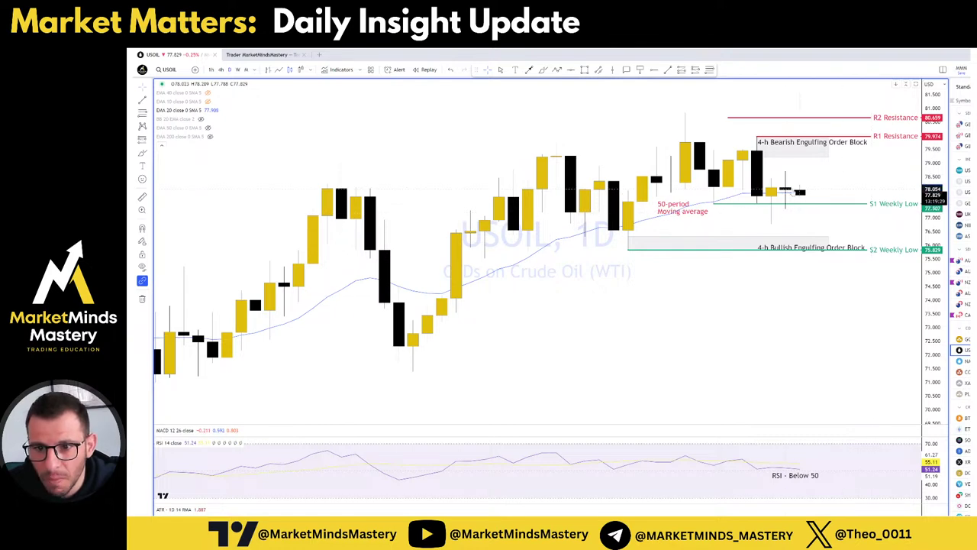
scroll(644, 218, "down", 4)
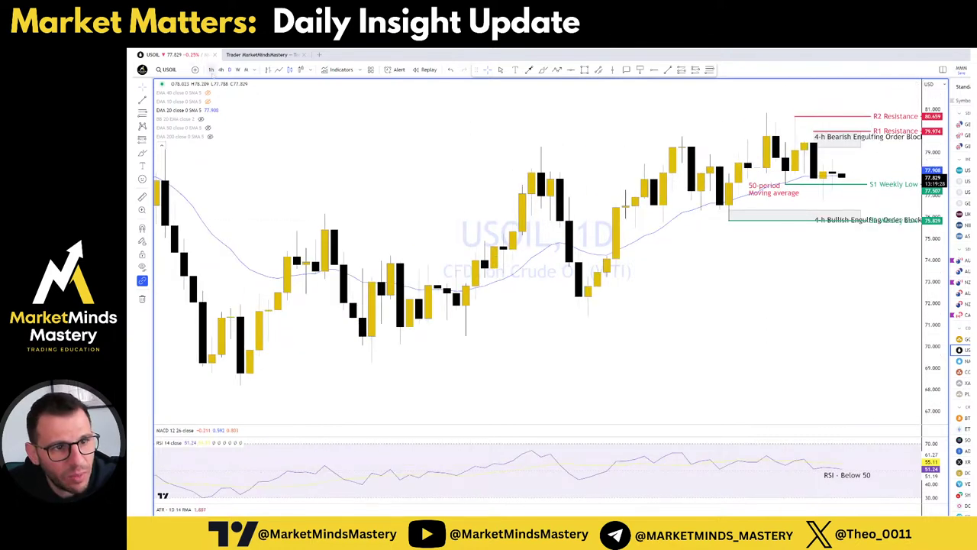
scroll(749, 362, "down", 2)
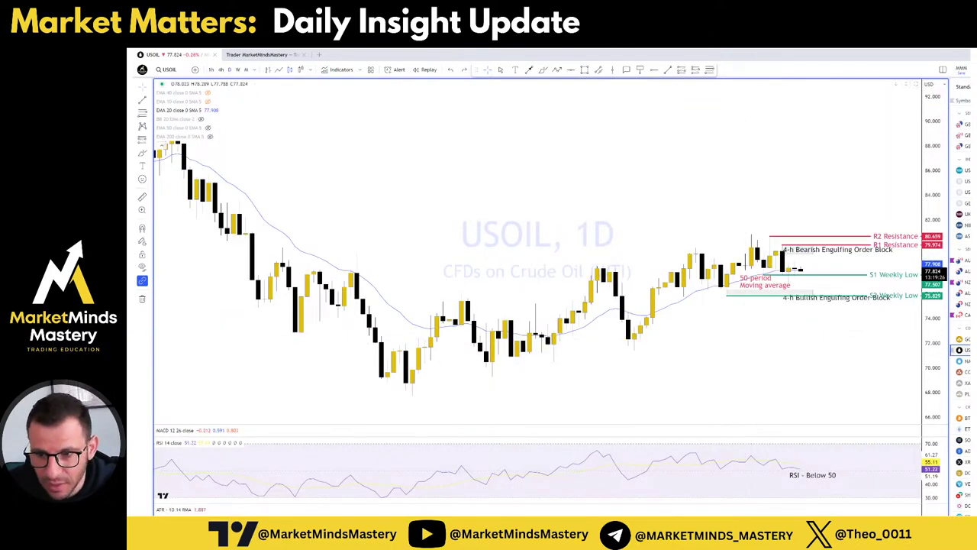
Examine USOIL on the 1-hour timeframe from R2 Resistance down to the 4-h Bullish Engulfing Order Block.
left_click(210, 71)
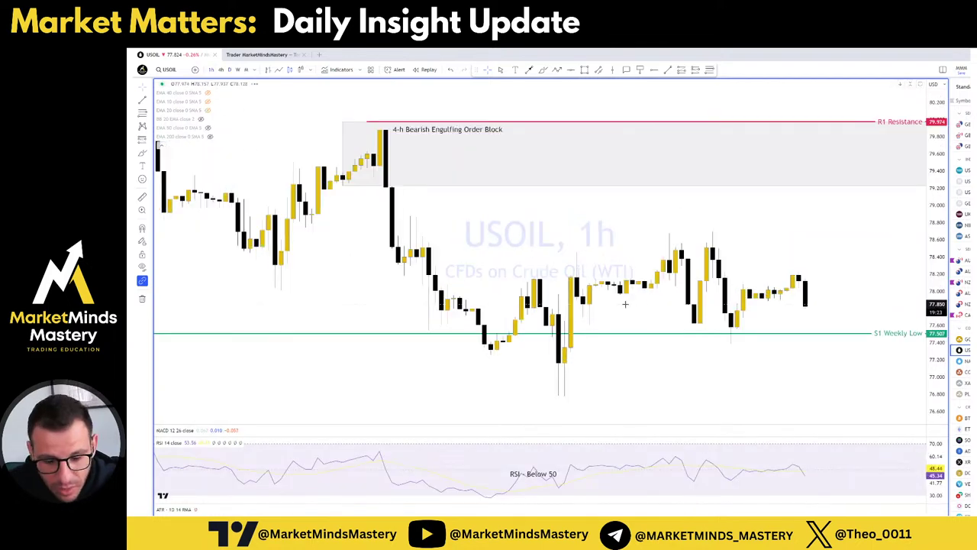
scroll(848, 375, "down", 2)
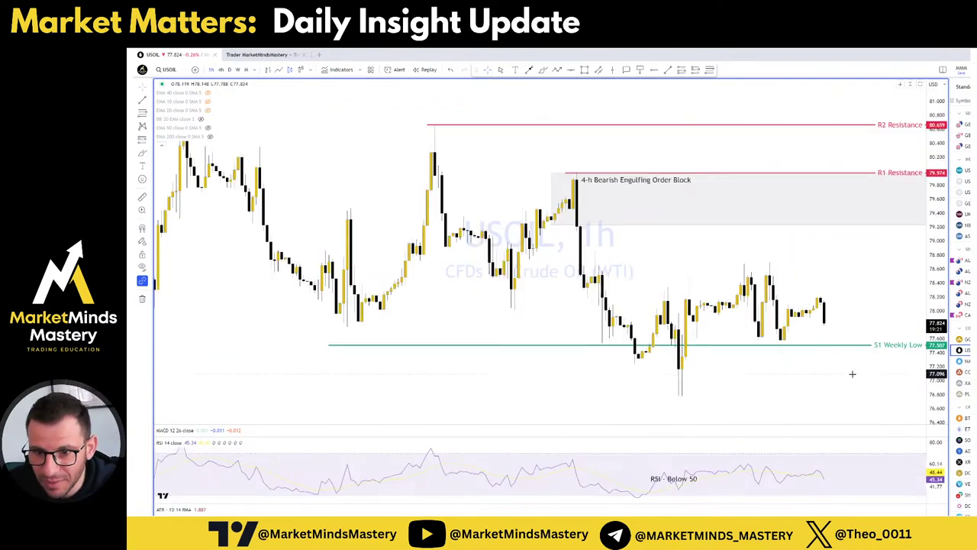
scroll(793, 393, "down", 3)
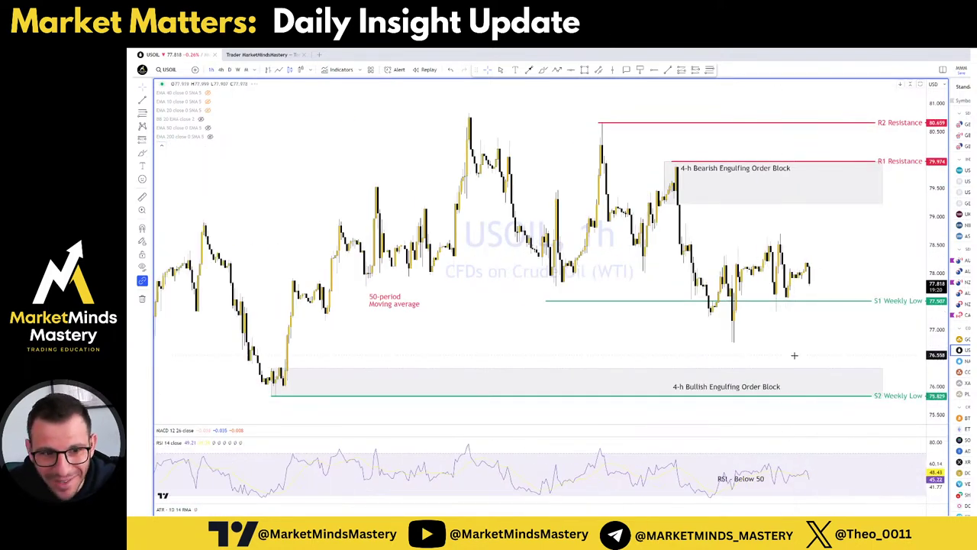
scroll(805, 359, "up", 2)
left_click_drag(817, 373, 780, 375)
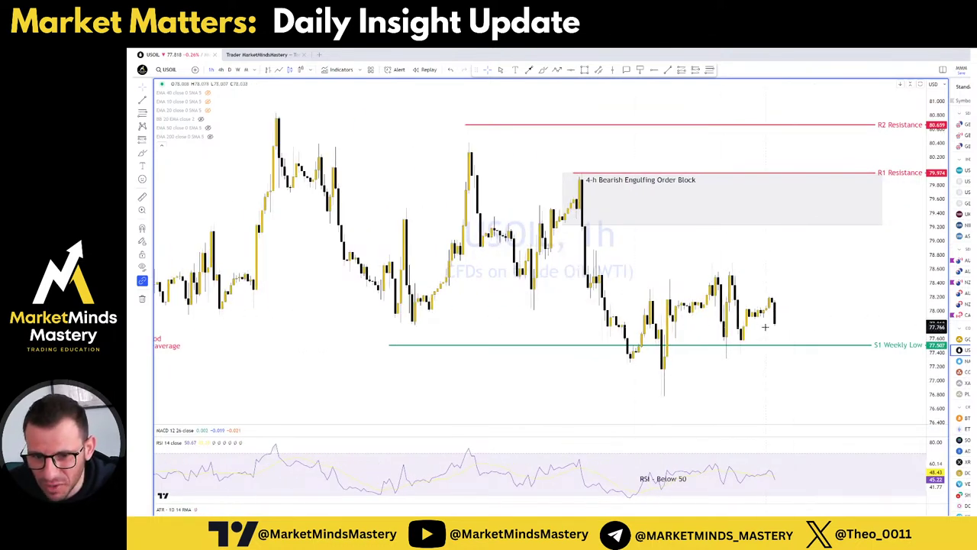
scroll(779, 326, "up", 2)
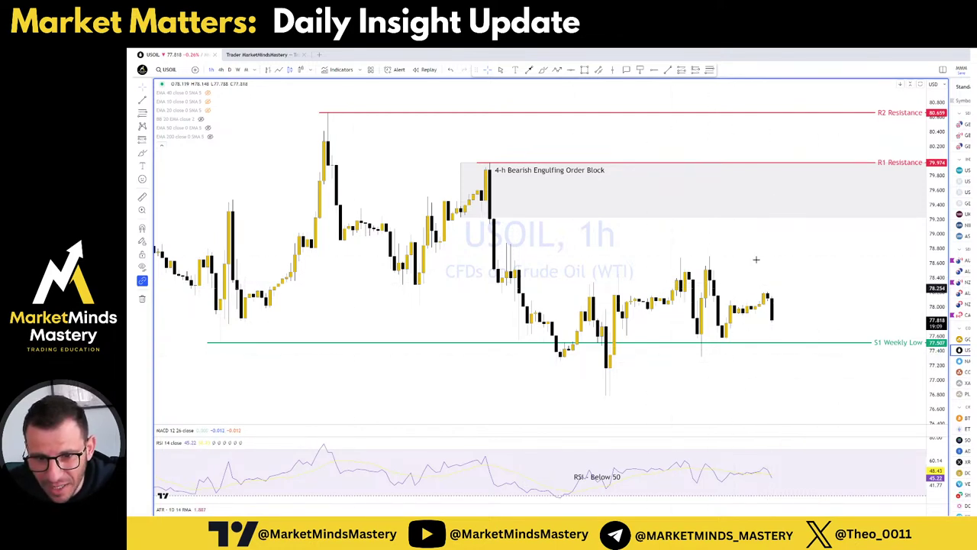
Review USOIL on the 4-hour timeframe and return to its 1-hour price action above S1 Weekly Low.
left_click(222, 70)
scroll(670, 318, "up", 4)
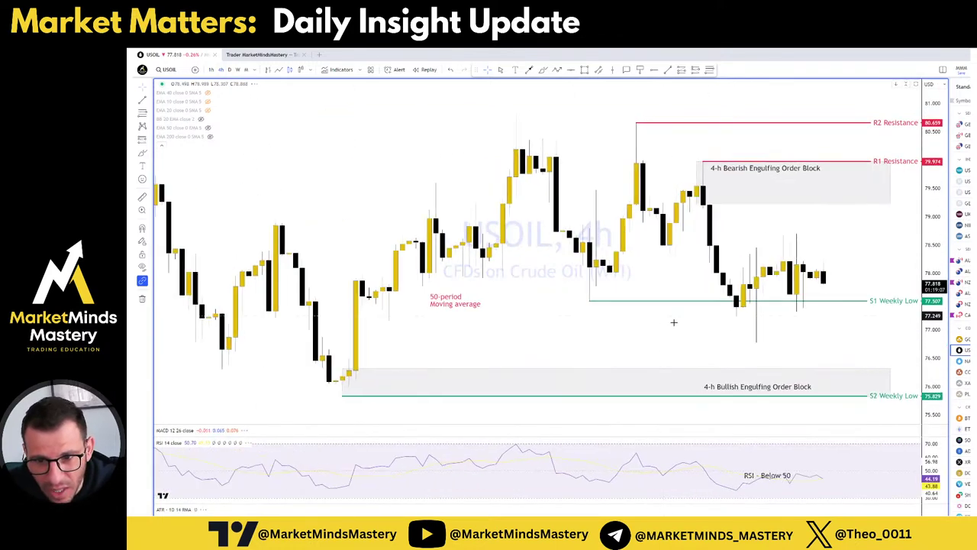
left_click_drag(855, 326, 803, 298)
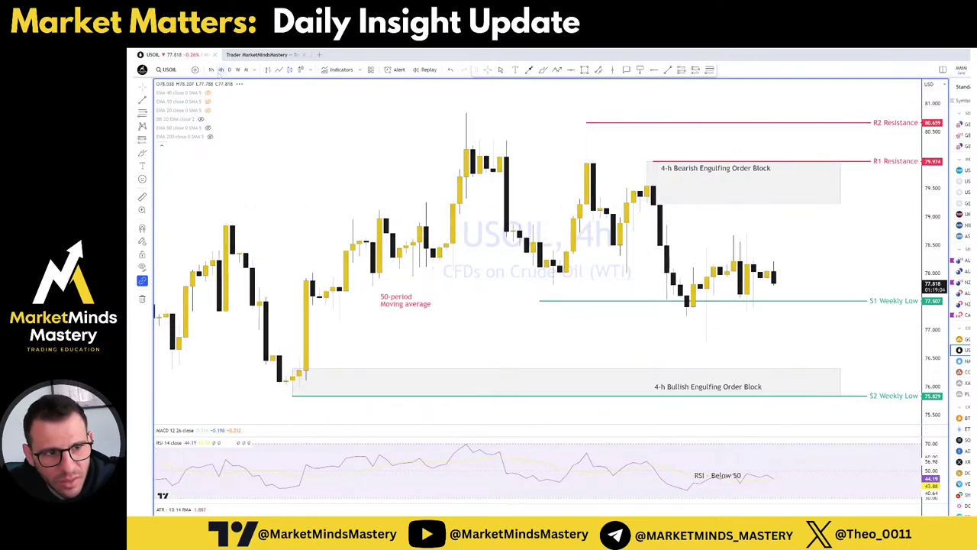
left_click(229, 70)
left_click(212, 69)
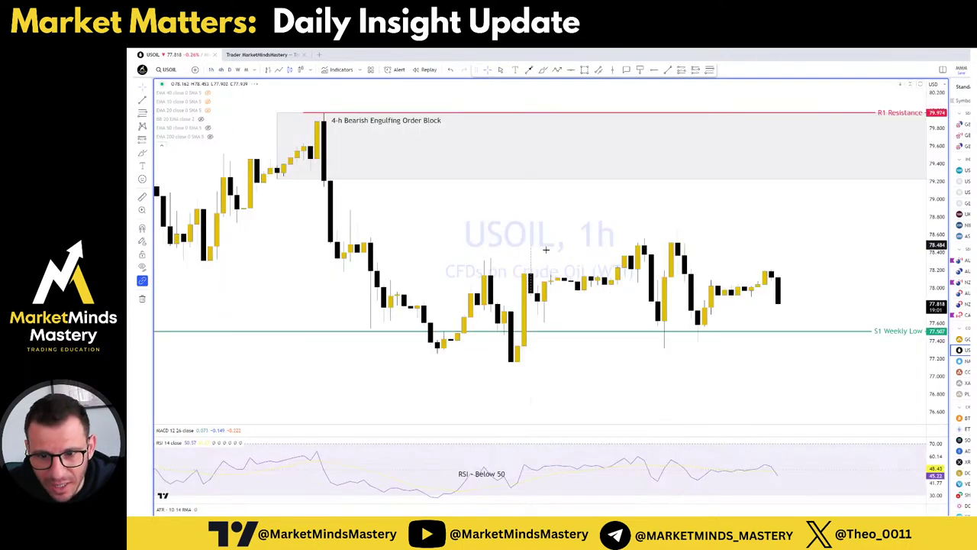
left_click_drag(521, 252, 561, 259)
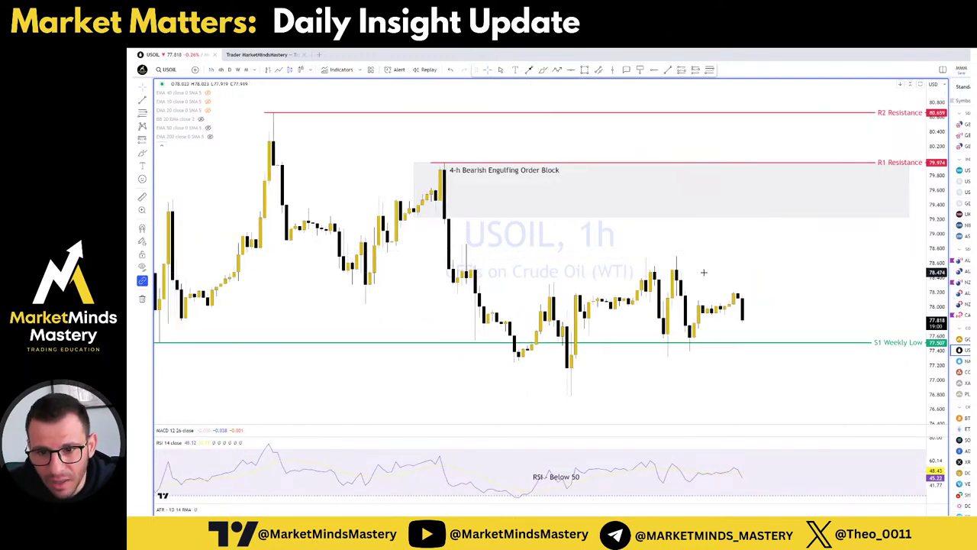
left_click_drag(722, 364, 776, 370)
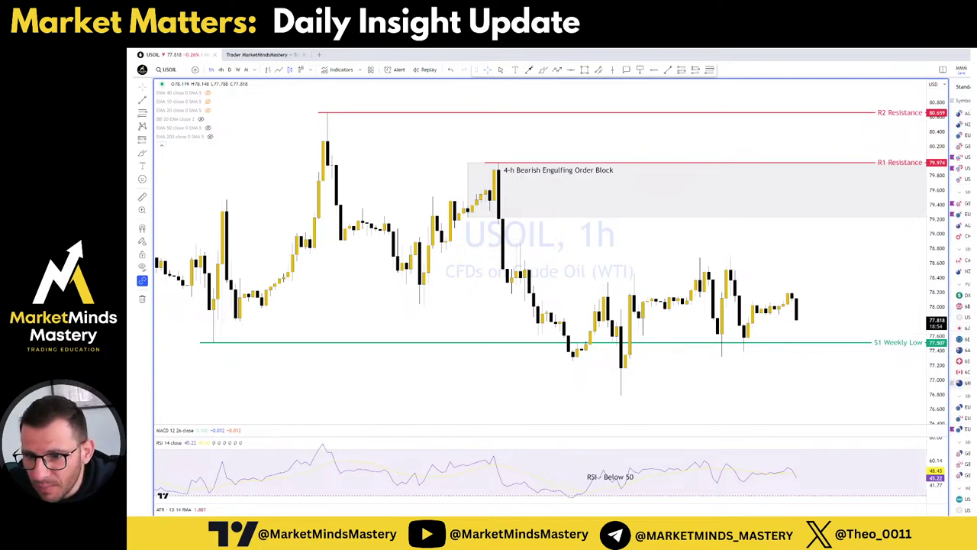
Open the GER40 chart and review it on the daily, 4-hour and 1-hour timeframes.
left_click(963, 433)
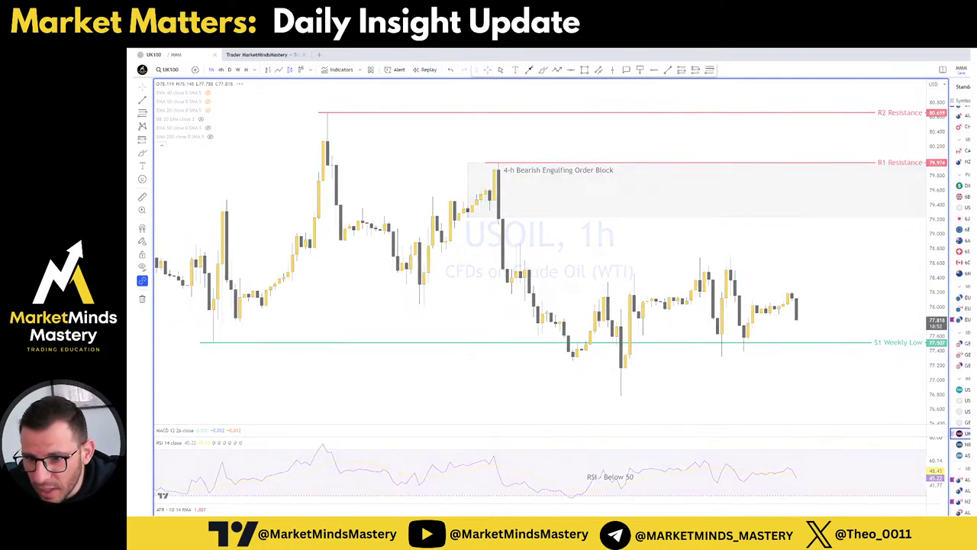
left_click(964, 422)
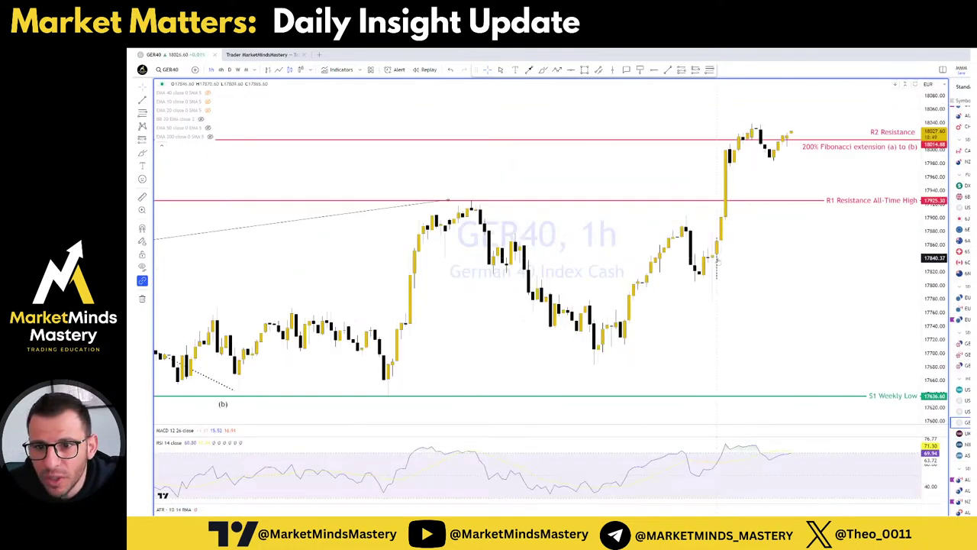
left_click(236, 69)
left_click(229, 70)
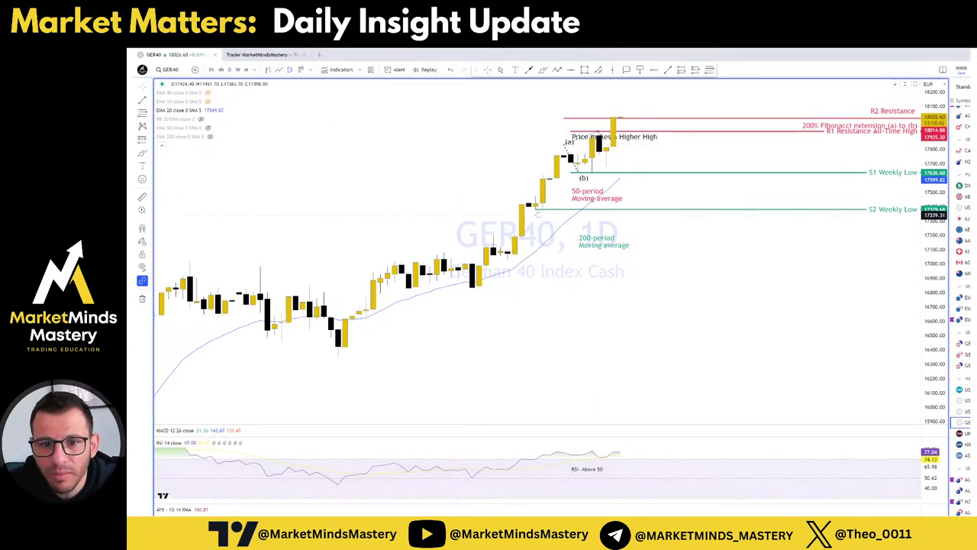
scroll(685, 222, "down", 4)
left_click(221, 70)
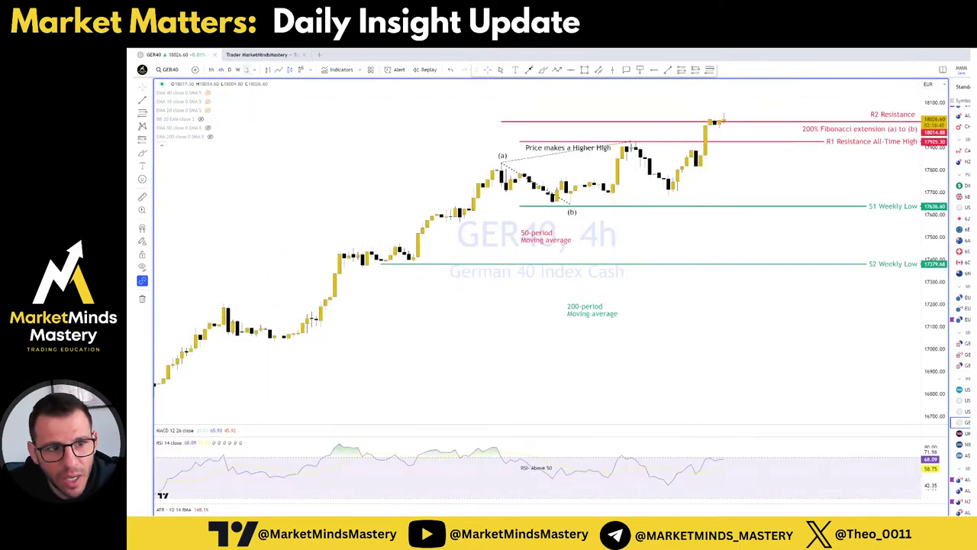
left_click(211, 69)
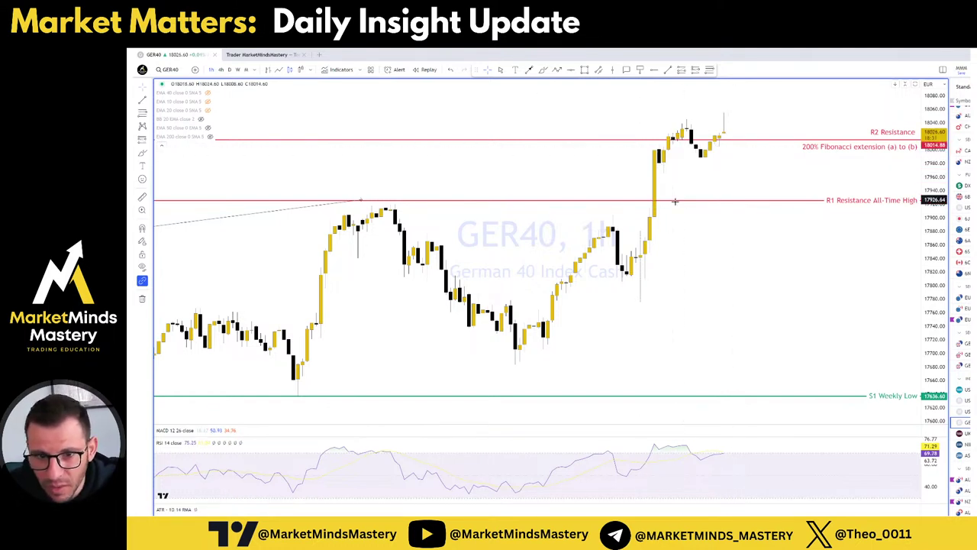
scroll(632, 215, "down", 5)
scroll(646, 215, "up", 3)
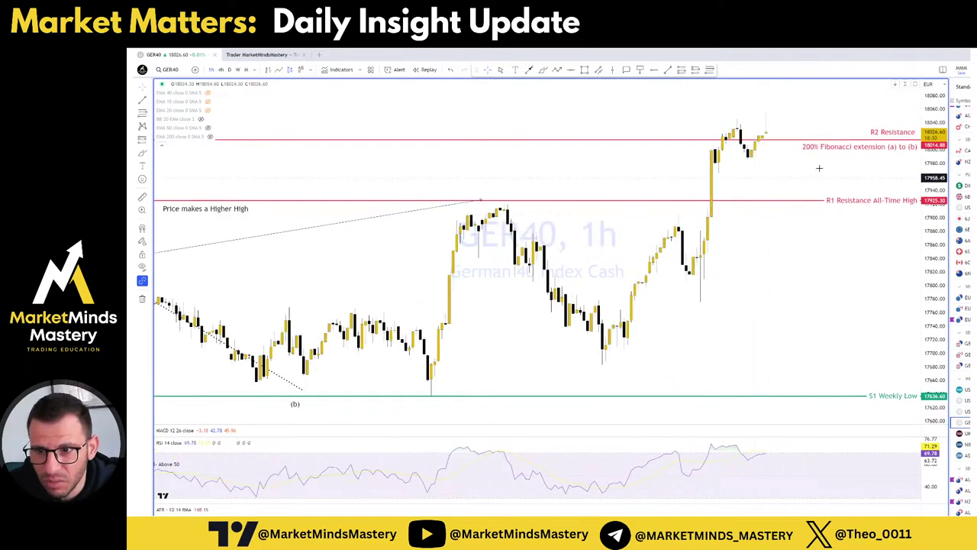
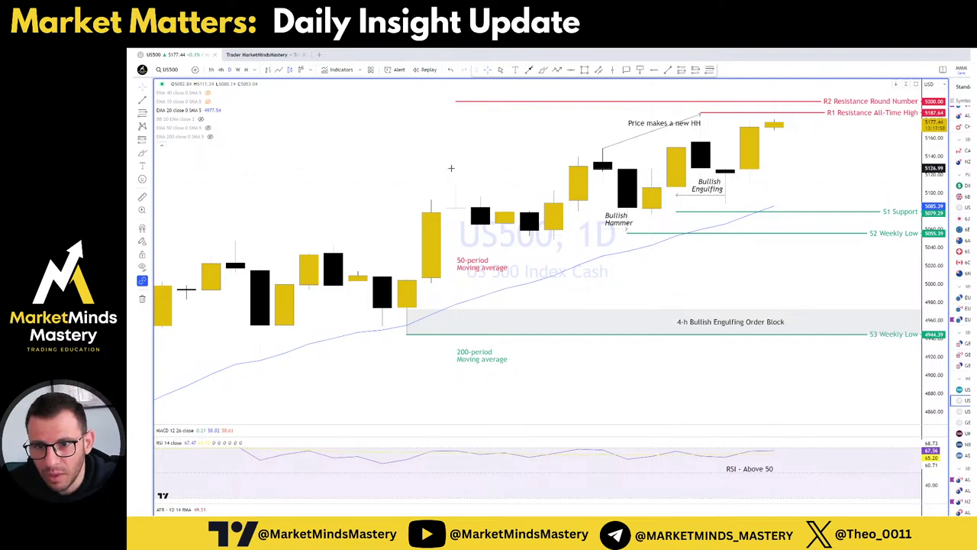
View US500 on the 4-hour timeframe between S2 Weekly Low and R1 Resistance All-Time High.
left_click(220, 69)
scroll(609, 292, "down", 8)
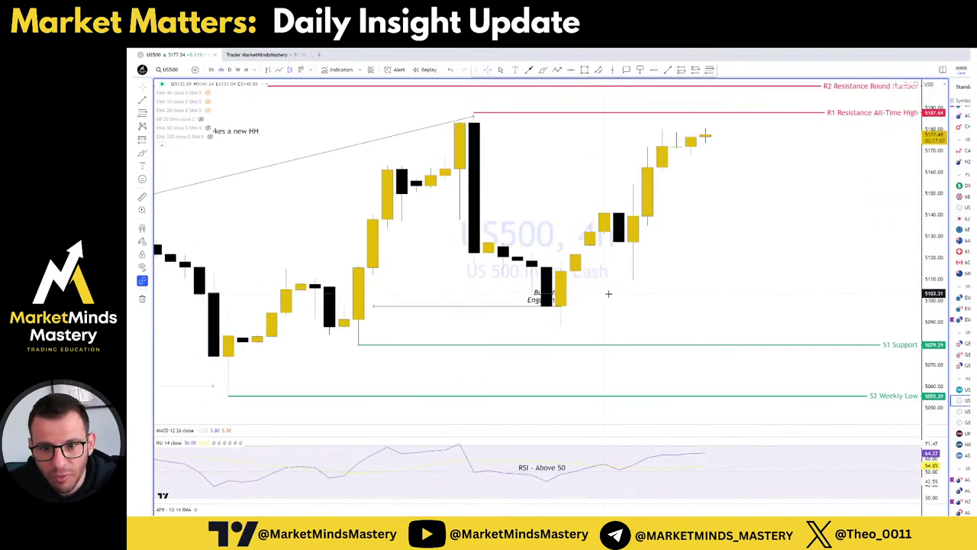
Circle the sharp US500 drop below R1 Resistance All-Time High on the 4-hour chart with the Brush tool.
left_click_drag(655, 276, 773, 276)
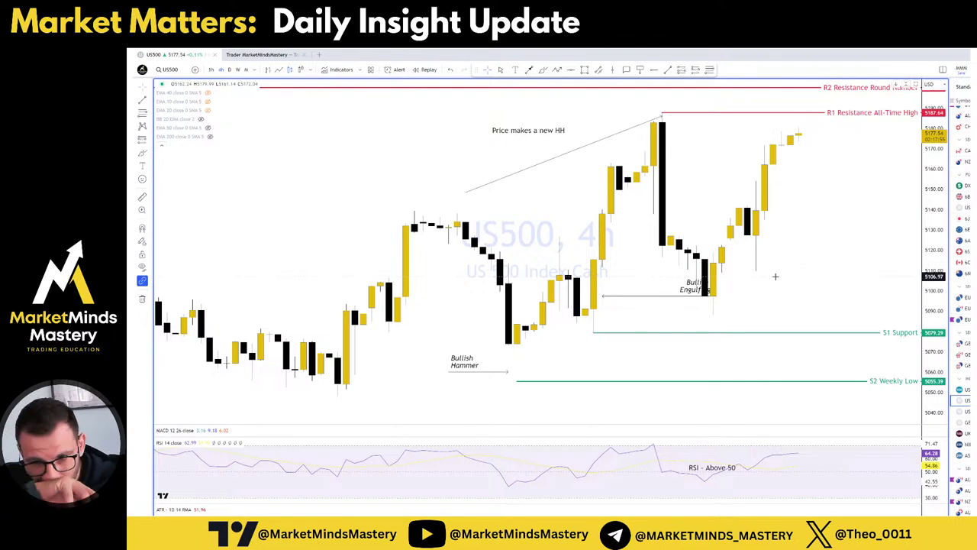
scroll(775, 276, "down", 2)
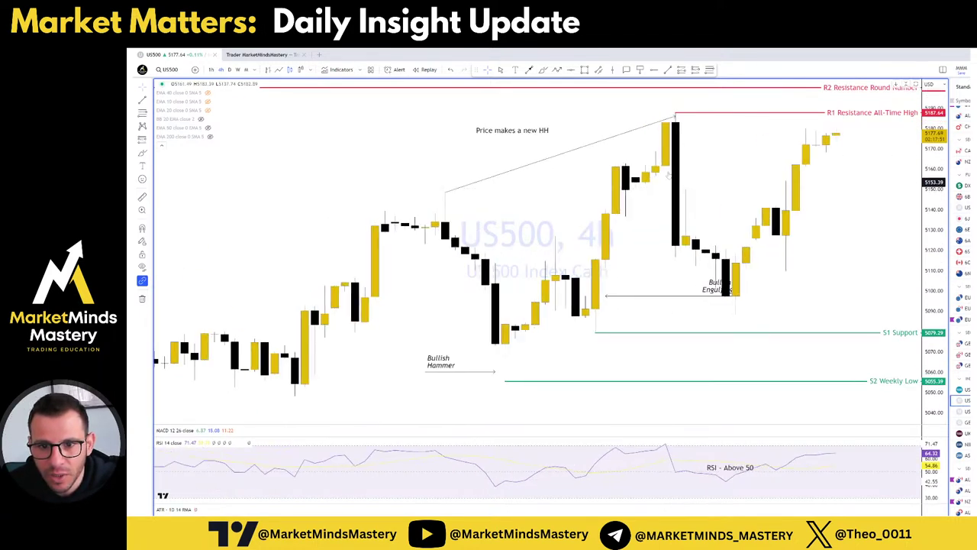
scroll(669, 229, "up", 2)
left_click(529, 70)
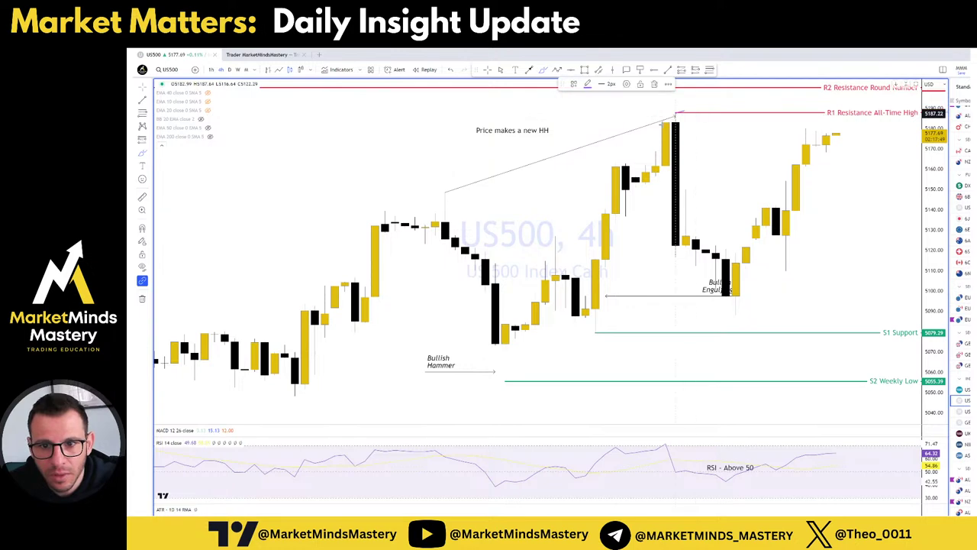
mouse_move(677, 116)
left_mouse_down()
mouse_move(675, 251)
mouse_move(696, 159)
left_mouse_up()
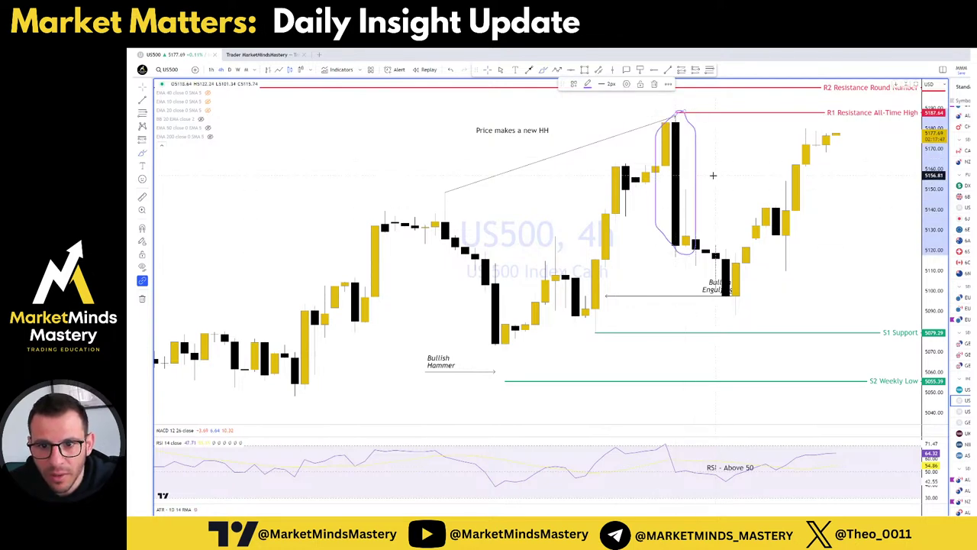
Mark the start of S1 Support and the swing low beneath it with freehand strokes.
scroll(694, 229, "down", 3)
left_click_drag(690, 299, 676, 309)
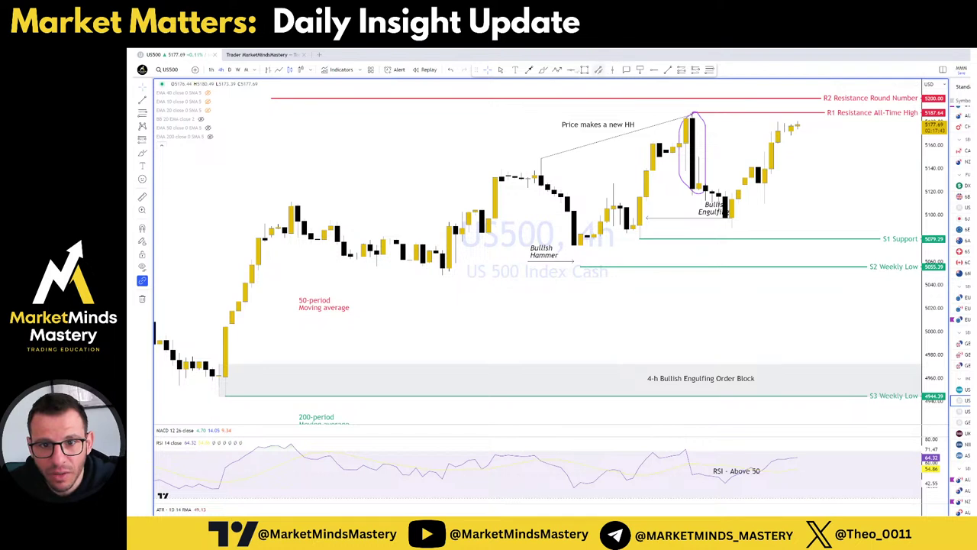
left_click(665, 238)
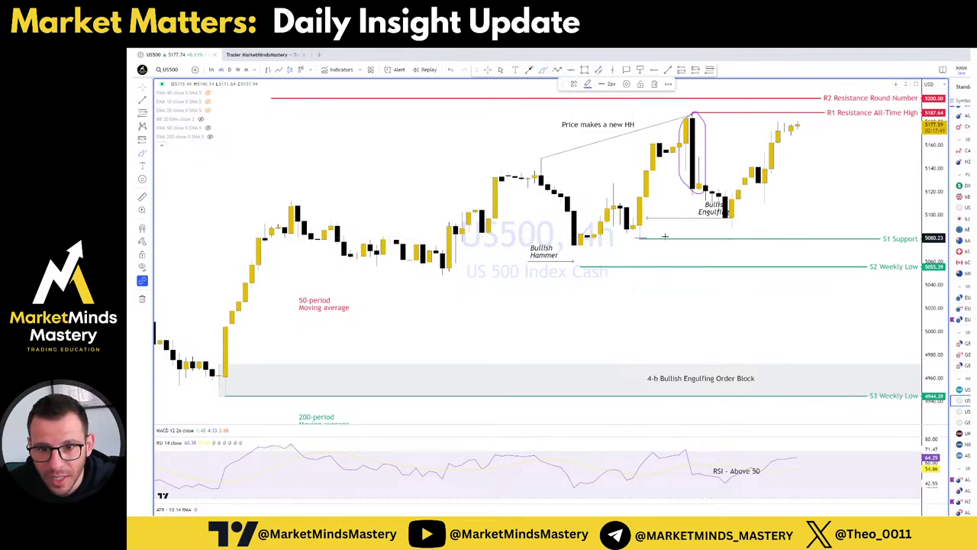
mouse_move(660, 239)
left_mouse_down()
mouse_move(642, 237)
mouse_move(647, 249)
left_mouse_up()
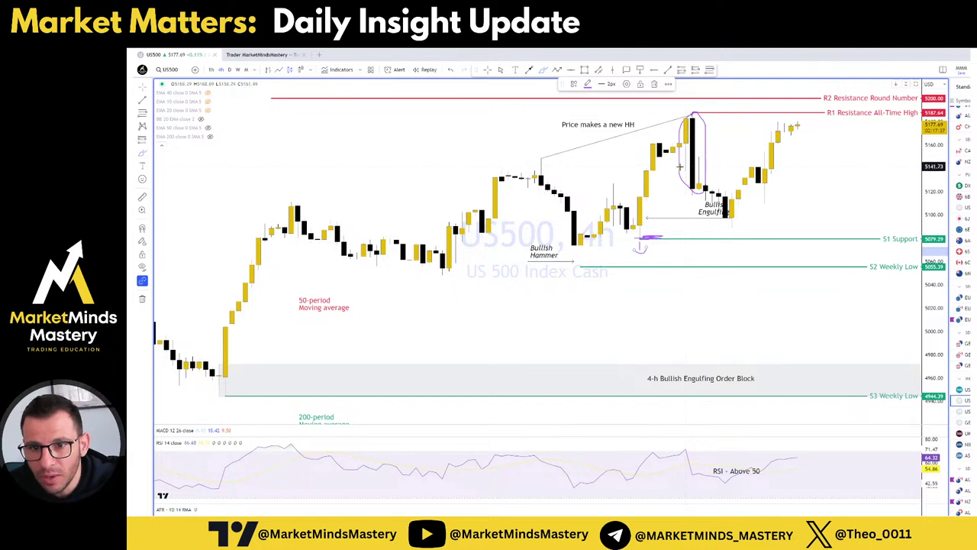
Sketch freehand marks across the circled drop, around the Bullish Engulfing to S1 Support zone, and along the rebound.
left_click_drag(687, 168, 719, 162)
left_click_drag(674, 115, 725, 116)
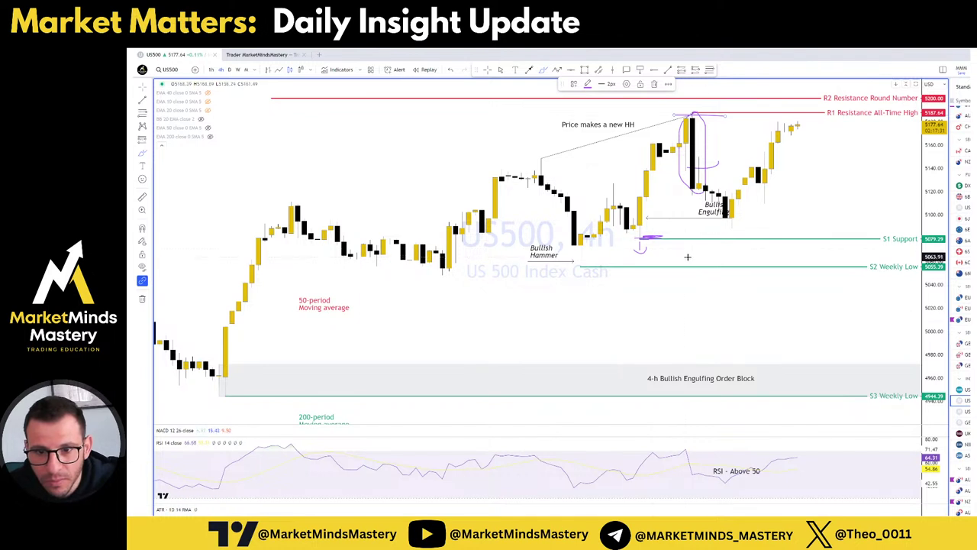
mouse_move(633, 217)
left_mouse_down()
mouse_move(657, 241)
mouse_move(642, 219)
mouse_move(794, 221)
mouse_move(825, 241)
left_mouse_up()
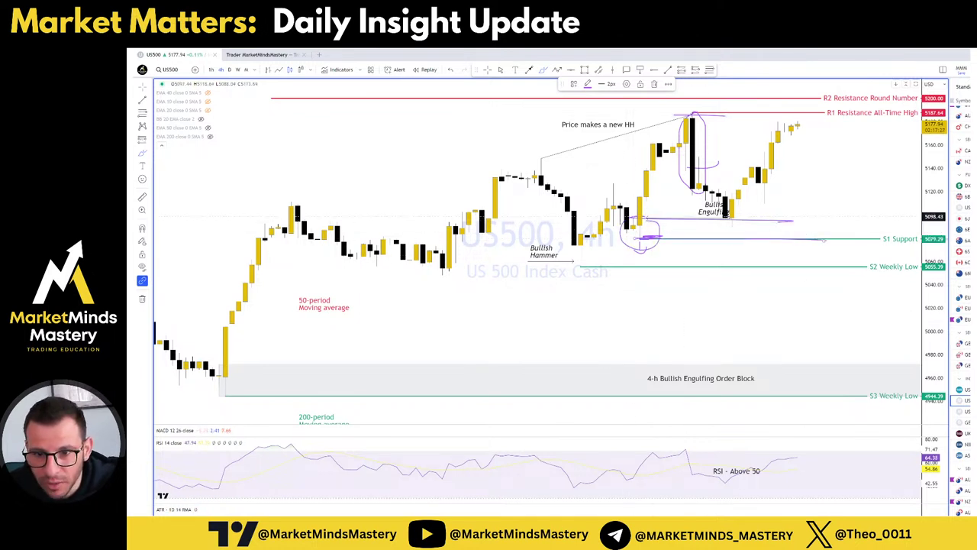
left_click_drag(739, 202, 791, 145)
mouse_move(779, 152)
left_mouse_down()
mouse_move(804, 161)
mouse_move(792, 173)
left_mouse_up()
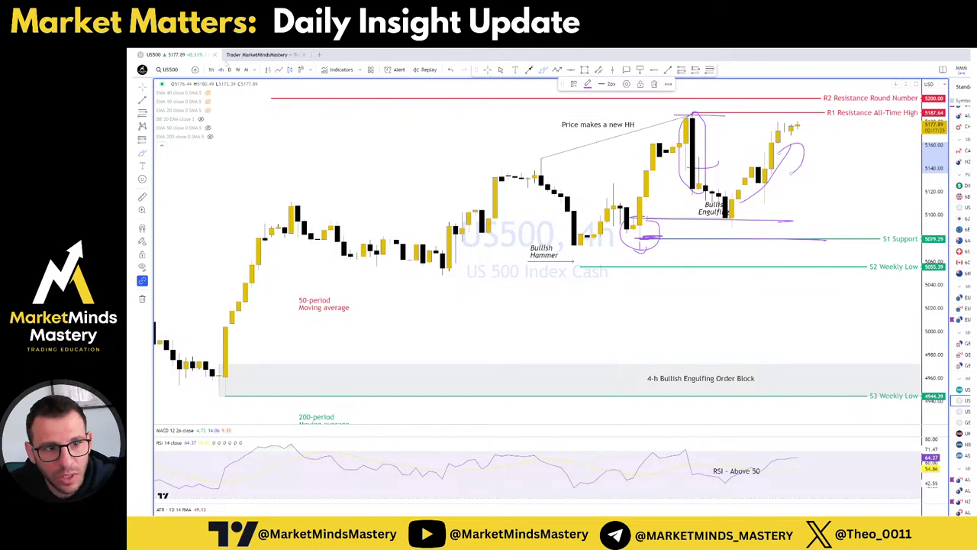
Review the marked US500 price action around S1 Support on the 1-hour timeframe.
left_click(212, 70)
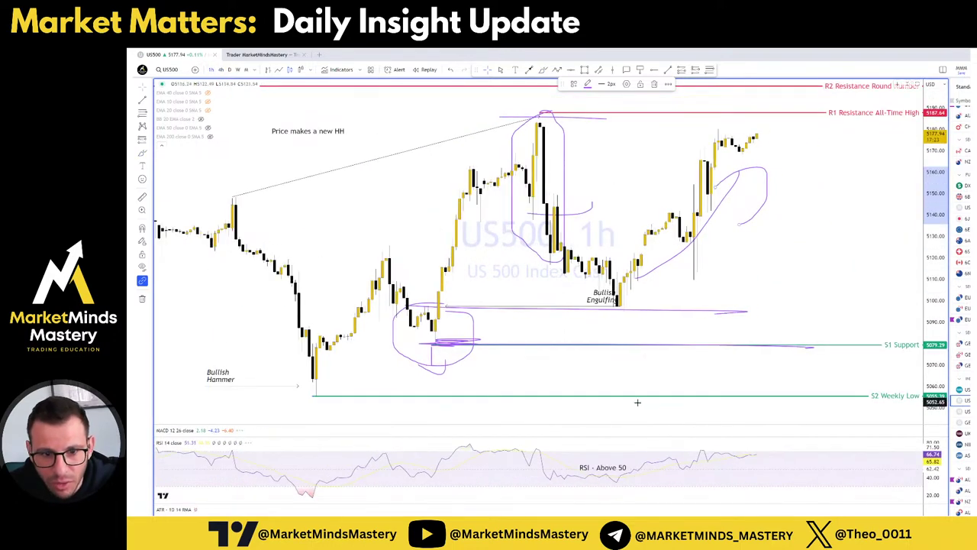
left_click_drag(535, 373, 769, 372)
left_click_drag(585, 365, 539, 356)
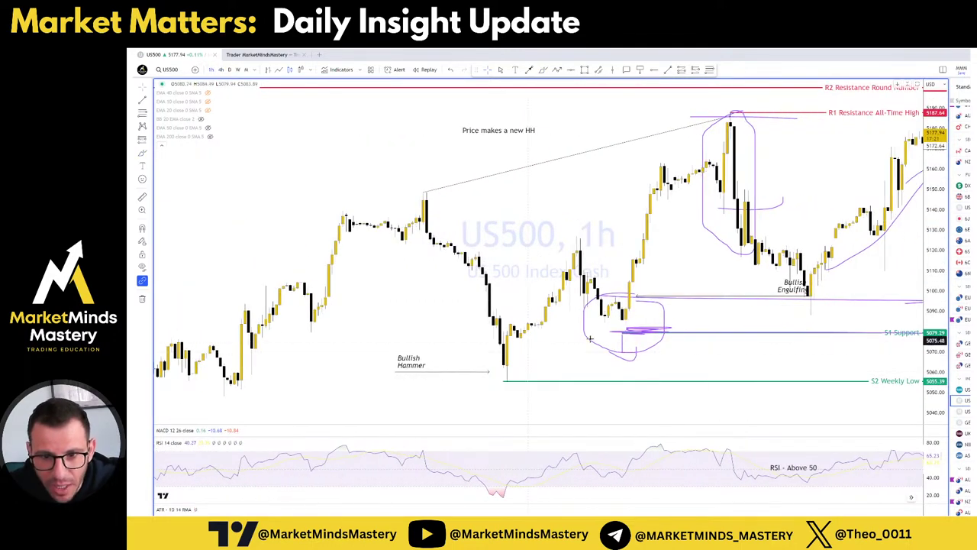
left_click_drag(597, 309, 489, 318)
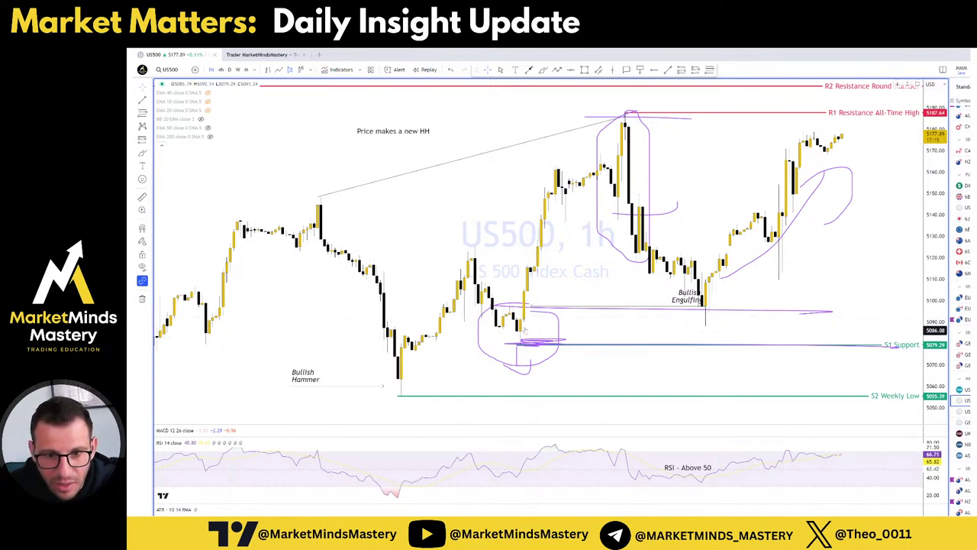
Delete the freehand curve and arrowhead that follow the rebound toward R1.
left_click(760, 257)
key("Delete")
left_click(844, 197)
key("Delete")
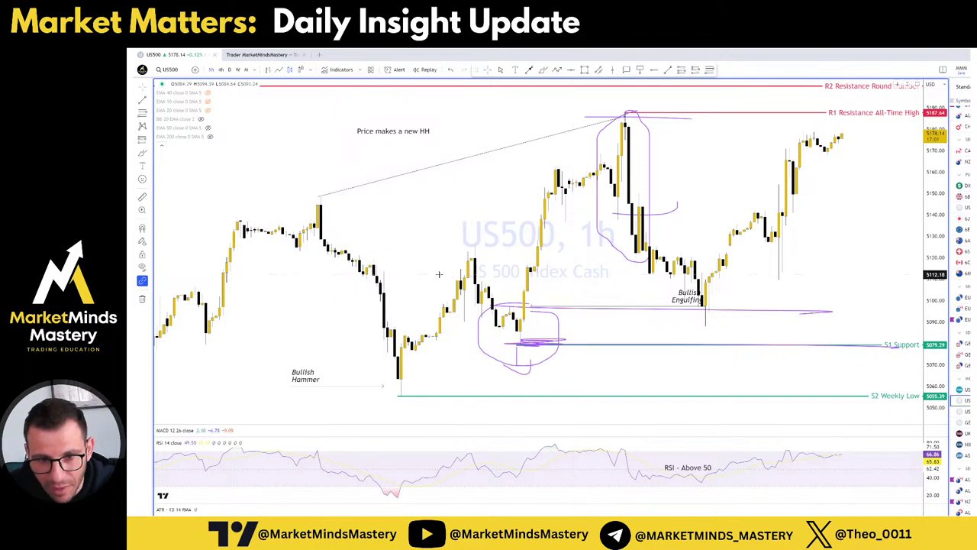
Remove the freehand circle, lines and strokes around the Bullish Engulfing level and S1 Support.
middle_click(551, 308)
middle_click(558, 318)
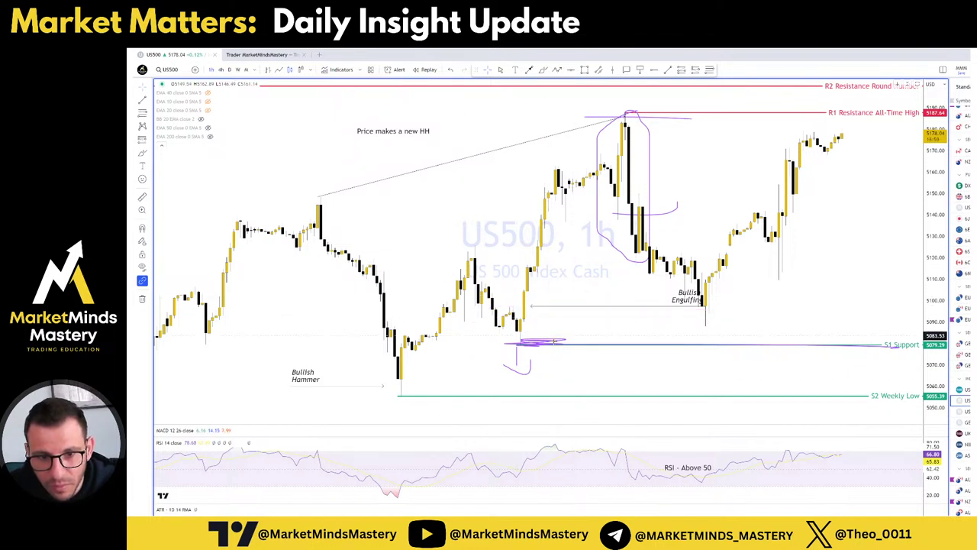
left_click(554, 343)
left_click(556, 340)
left_click(530, 373)
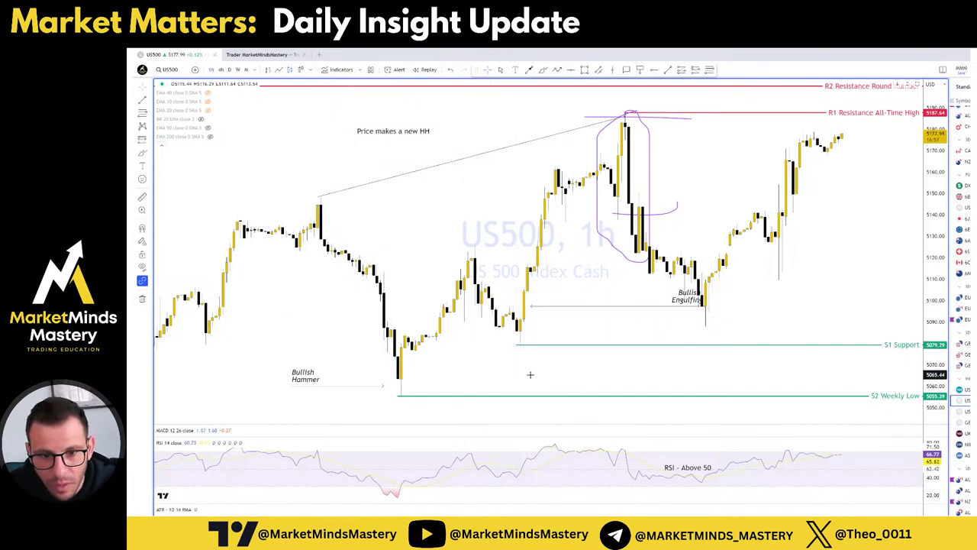
Delete the remaining freehand circle and lines around the drop below R1 Resistance All-Time High.
left_click(596, 211)
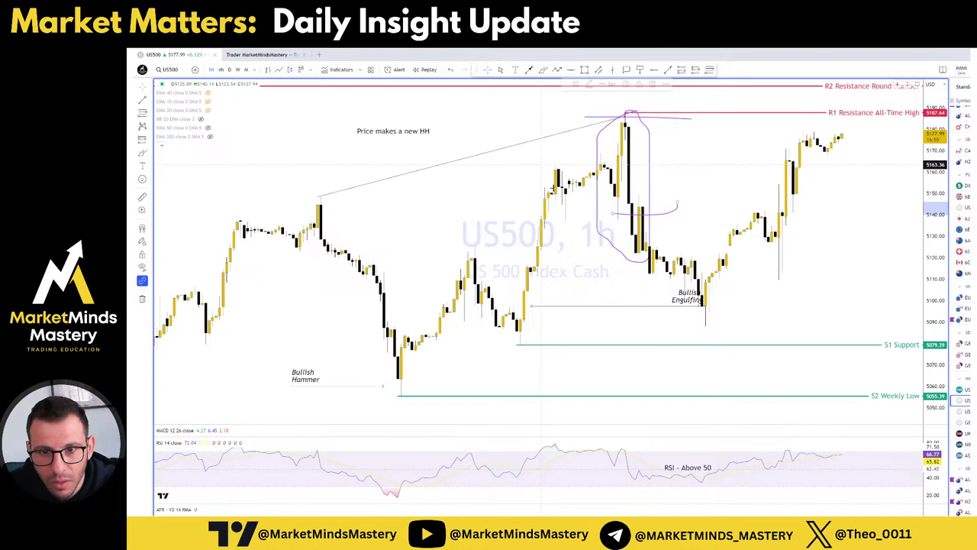
left_click(609, 212)
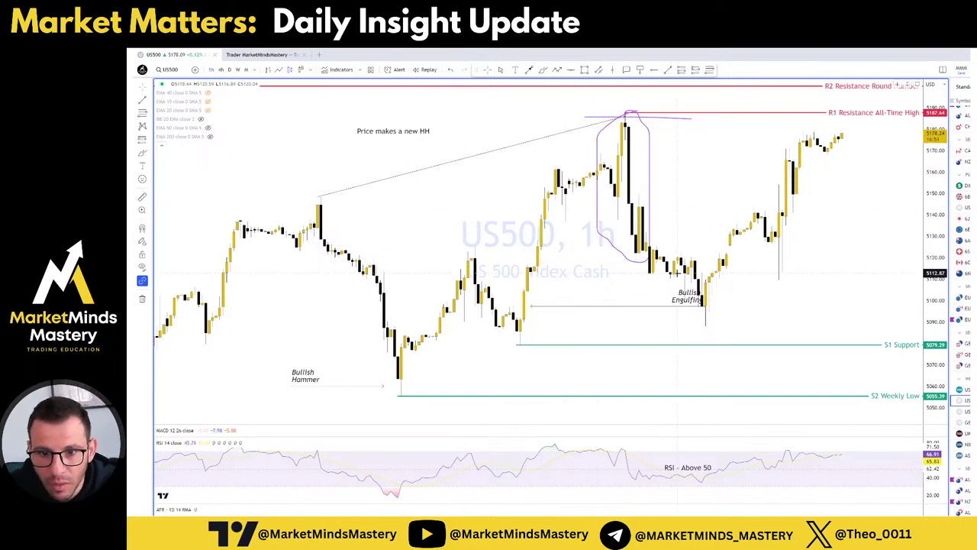
left_click(646, 122)
key("Delete")
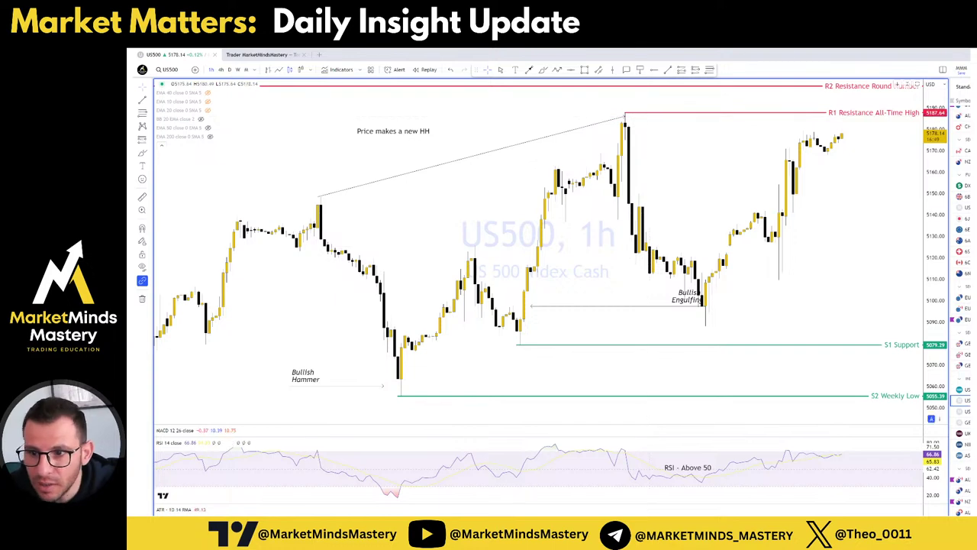
Open the EURCHF chart and review its price action on the daily timeframe.
left_click(181, 70)
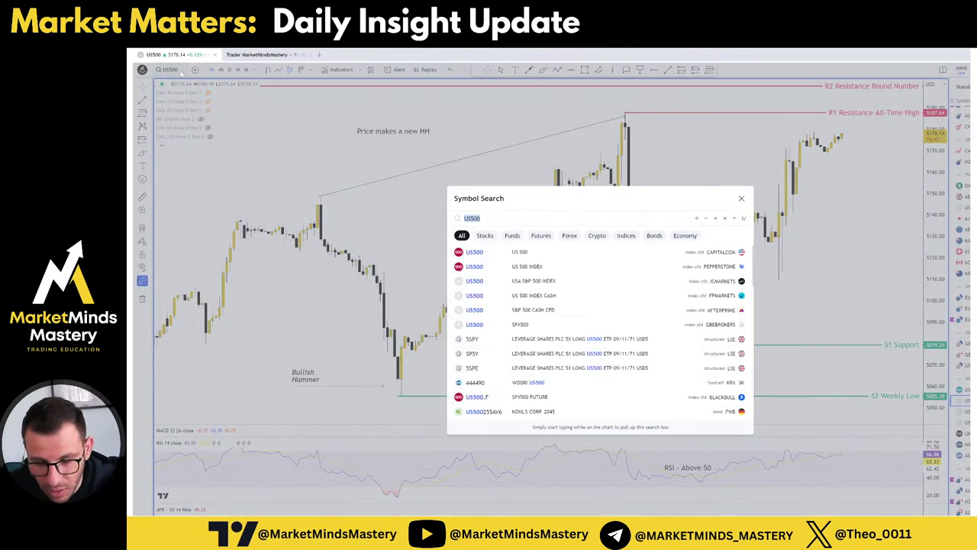
type("EURCHF")
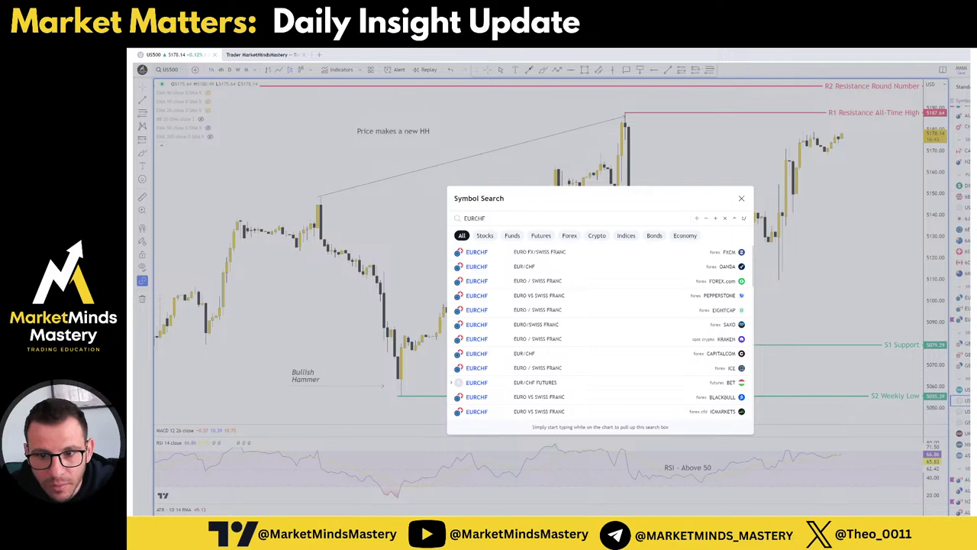
left_click(477, 267)
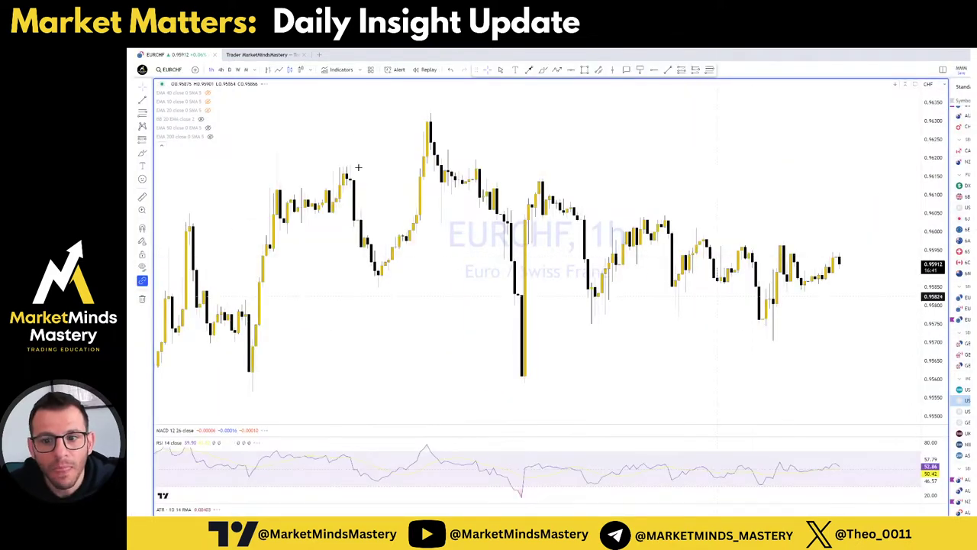
left_click(229, 70)
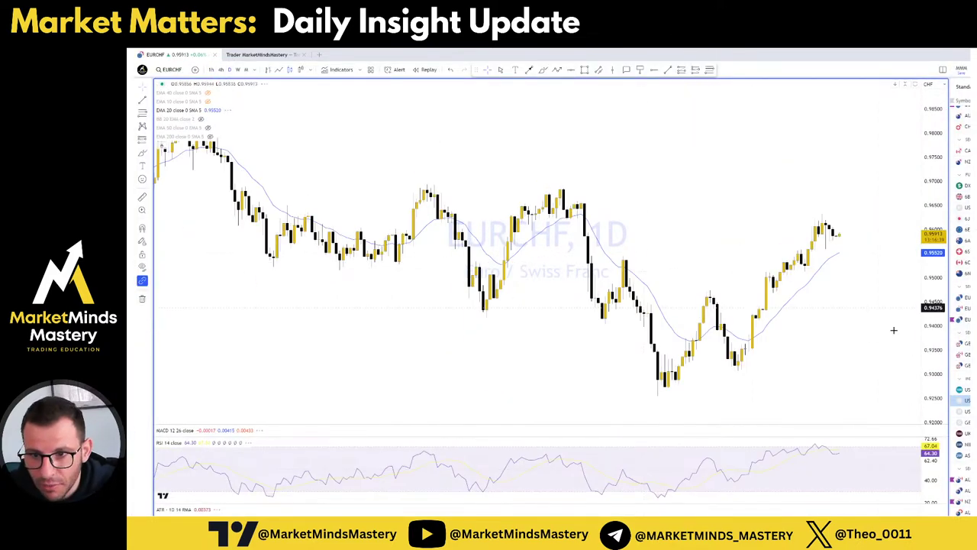
scroll(786, 328, "down", 1)
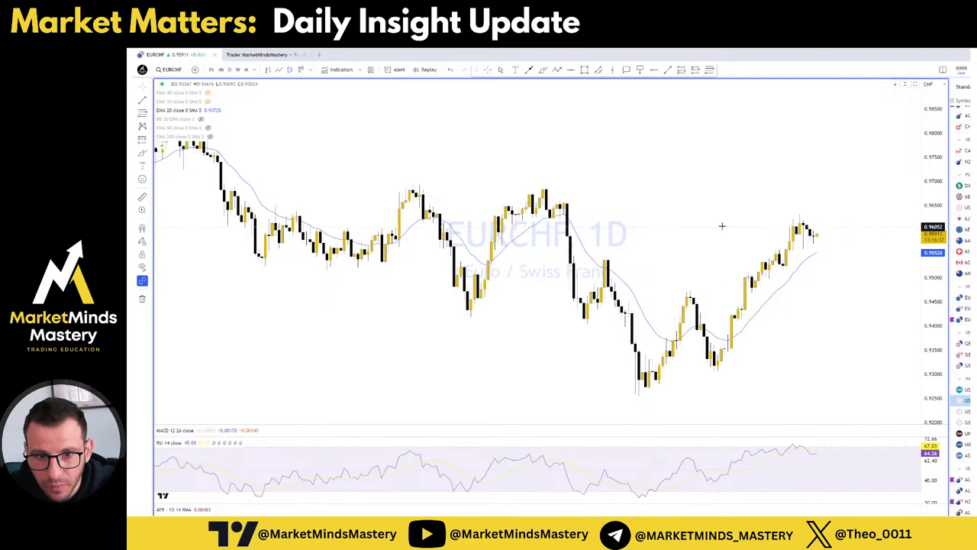
scroll(836, 233, "up", 2)
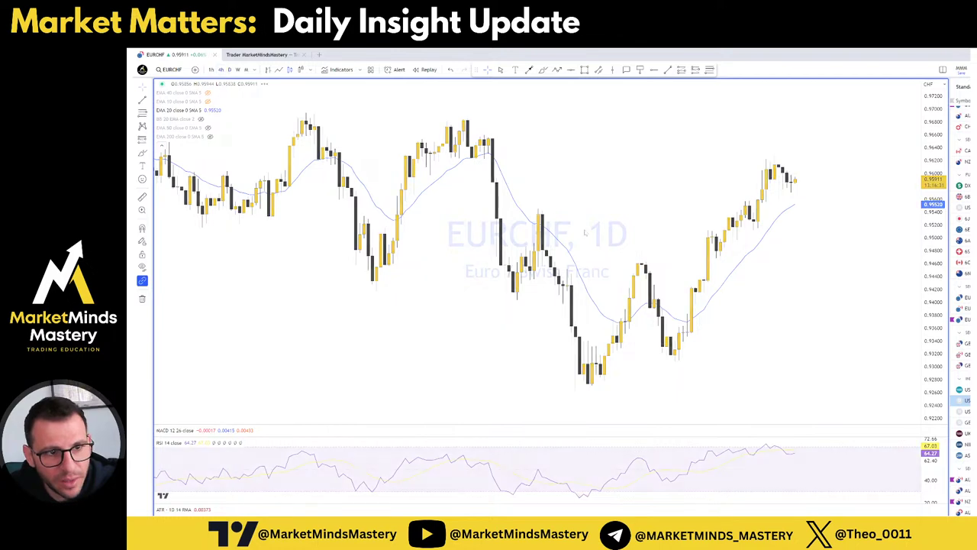
On the EURCHF 4-hour chart, draw converging trend lines from the high near 0.9631 and the low near 0.9513.
left_click(220, 69)
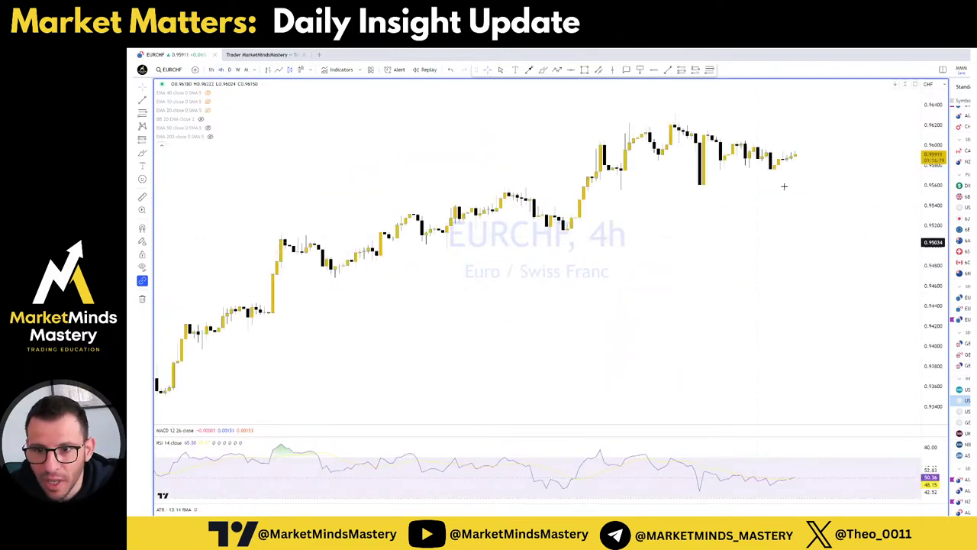
scroll(815, 168, "down", 1)
left_click_drag(746, 192, 690, 126)
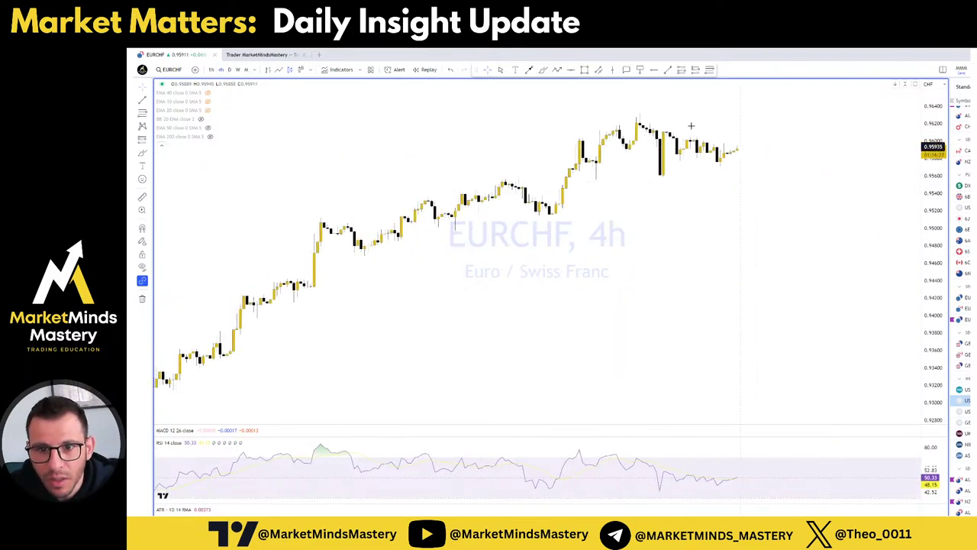
left_click(668, 70)
left_click(639, 115)
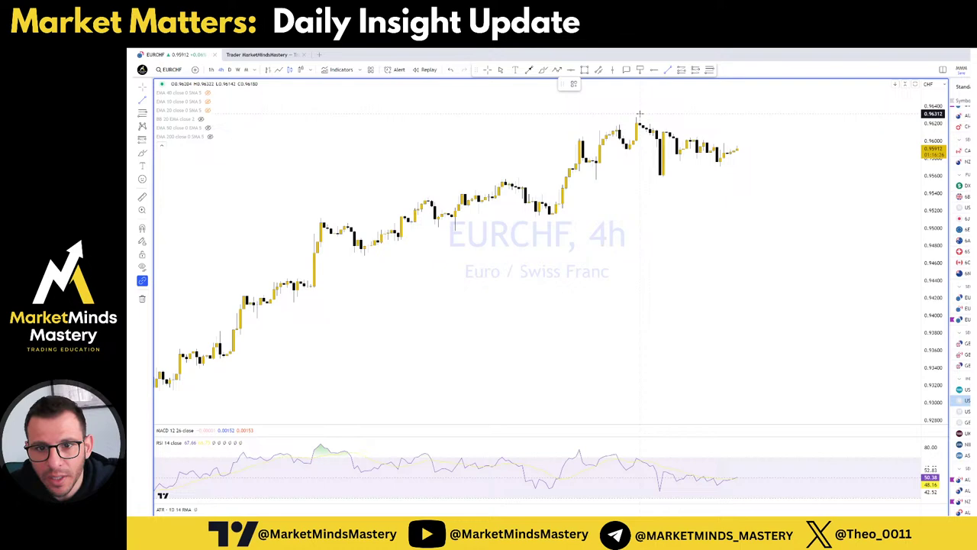
left_click(753, 151)
left_click(555, 215)
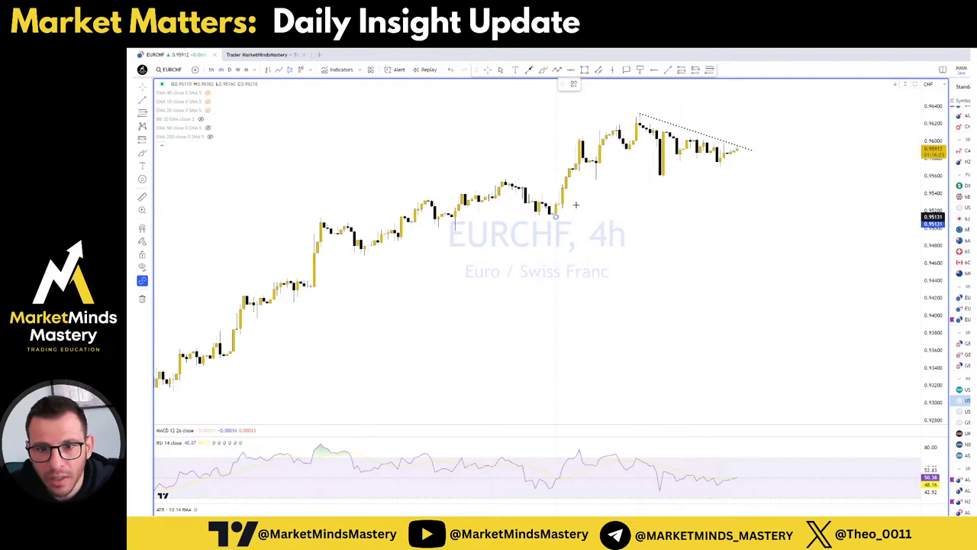
left_click(753, 155)
Examine the EURCHF triangle and surrounding price action on the 4-hour and 1-hour timeframes.
scroll(764, 168, "down", 3)
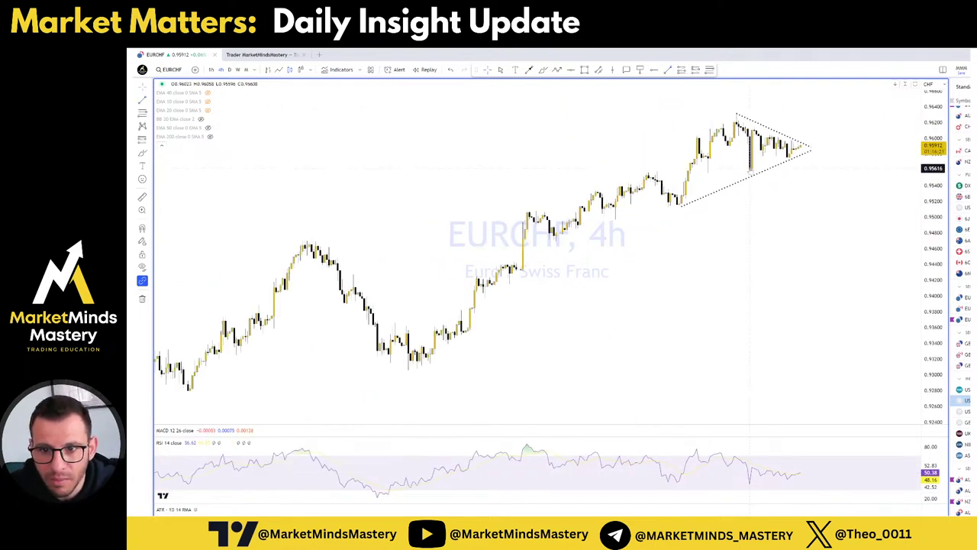
scroll(625, 220, "down", 2)
scroll(687, 225, "down", 3)
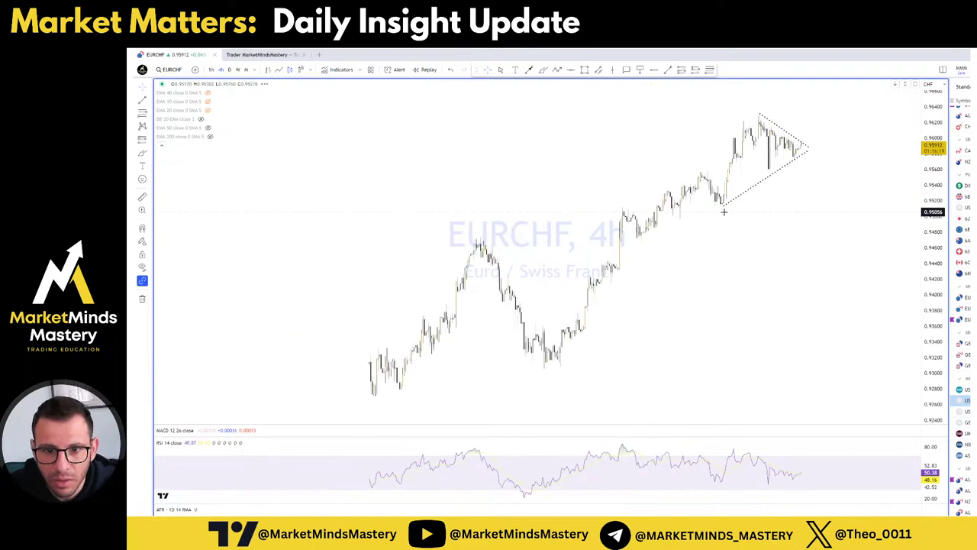
scroll(745, 229, "up", 3)
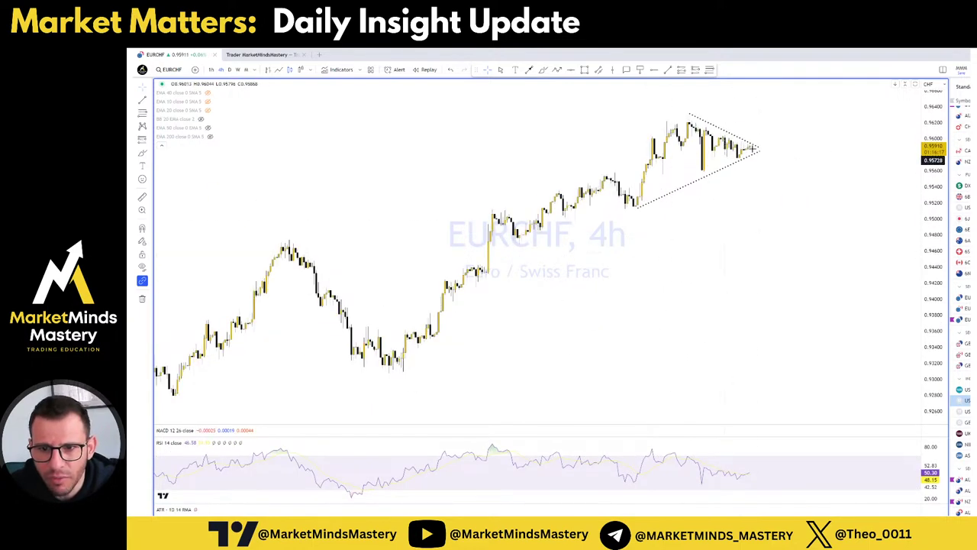
left_click(212, 69)
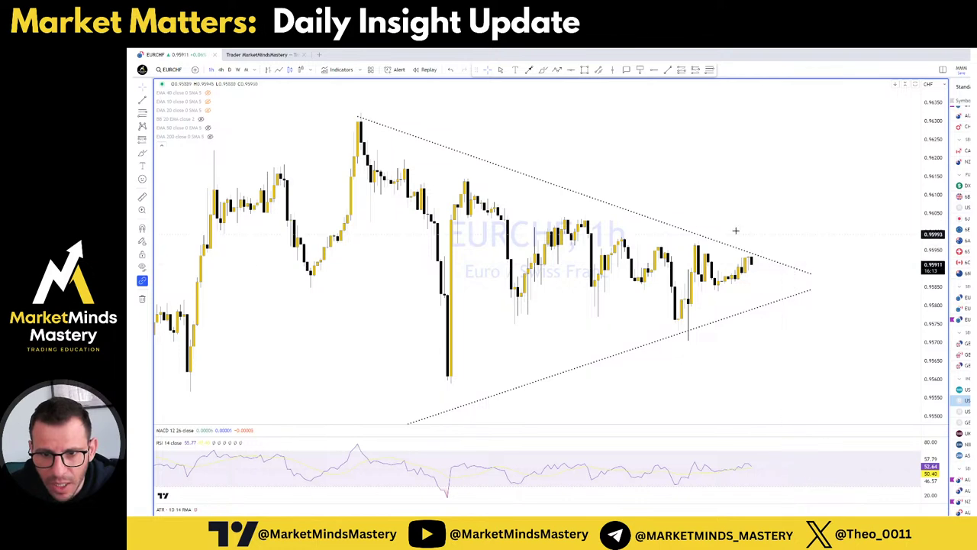
scroll(782, 267, "up", 1)
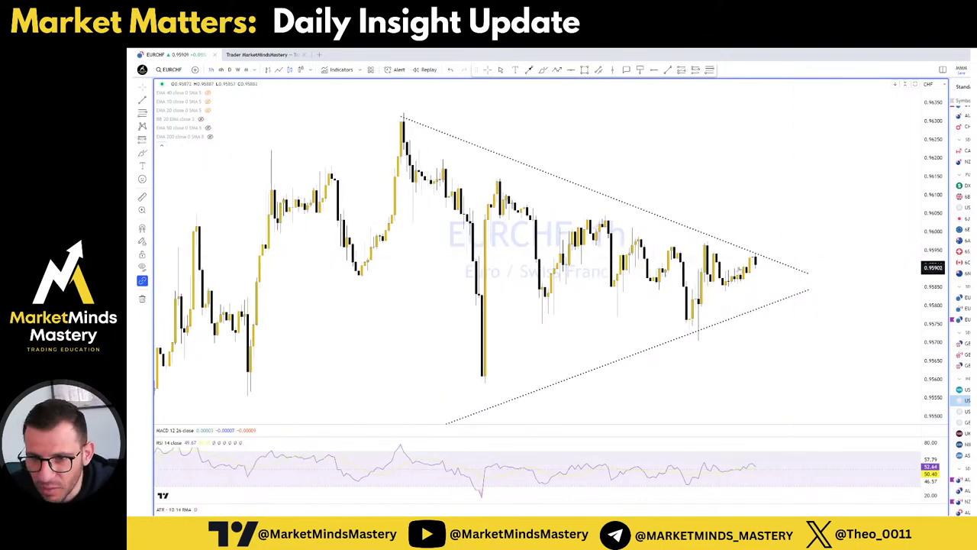
scroll(774, 276, "down", 5)
scroll(678, 250, "up", 3)
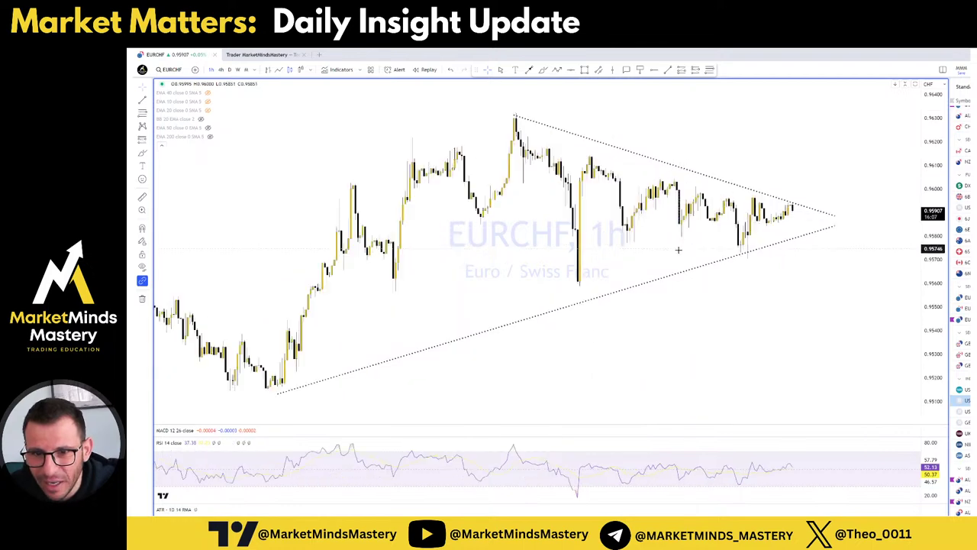
Switch the EURCHF chart from 1-hour to the daily timeframe, clear the triangle trend lines and review the earlier price swings.
scroll(678, 249, "up", 1)
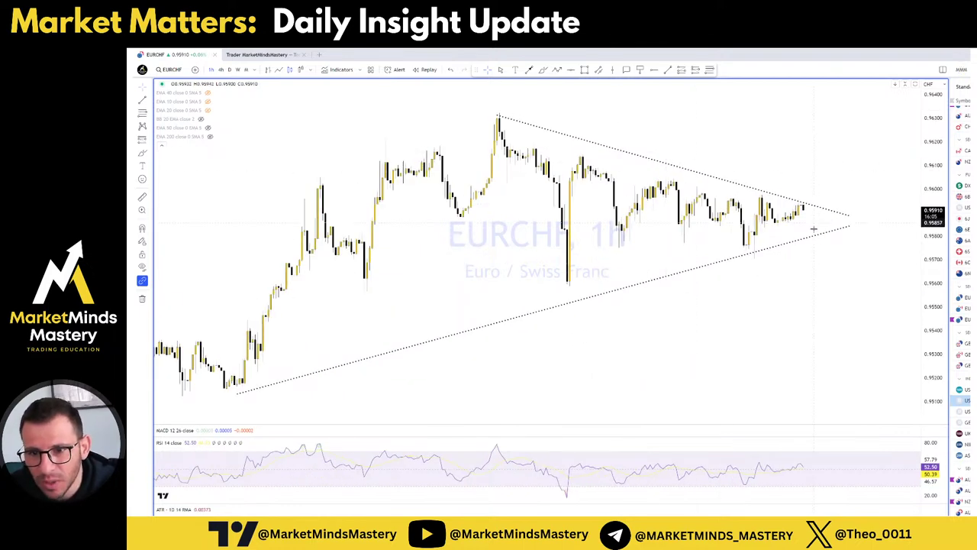
scroll(817, 236, "up", 2)
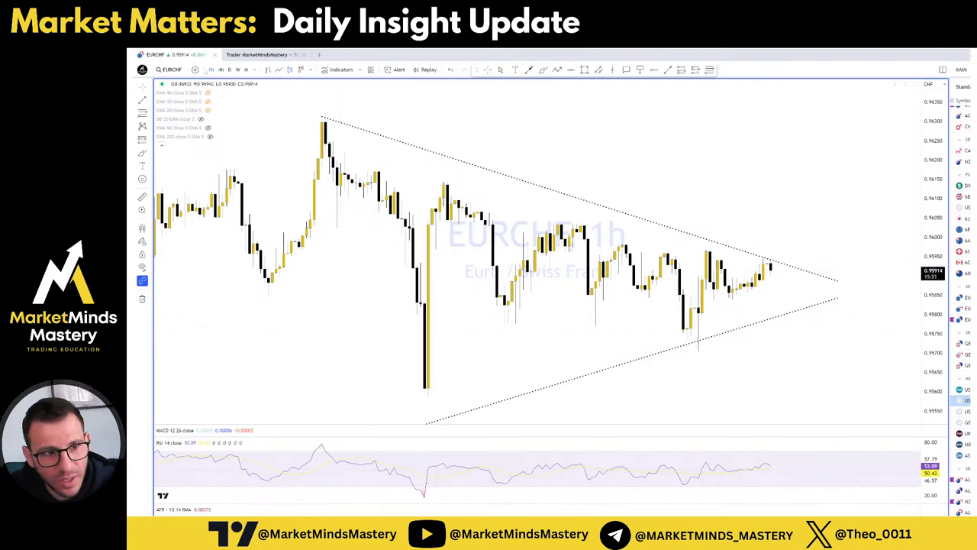
left_click(229, 70)
scroll(881, 373, "up", 3)
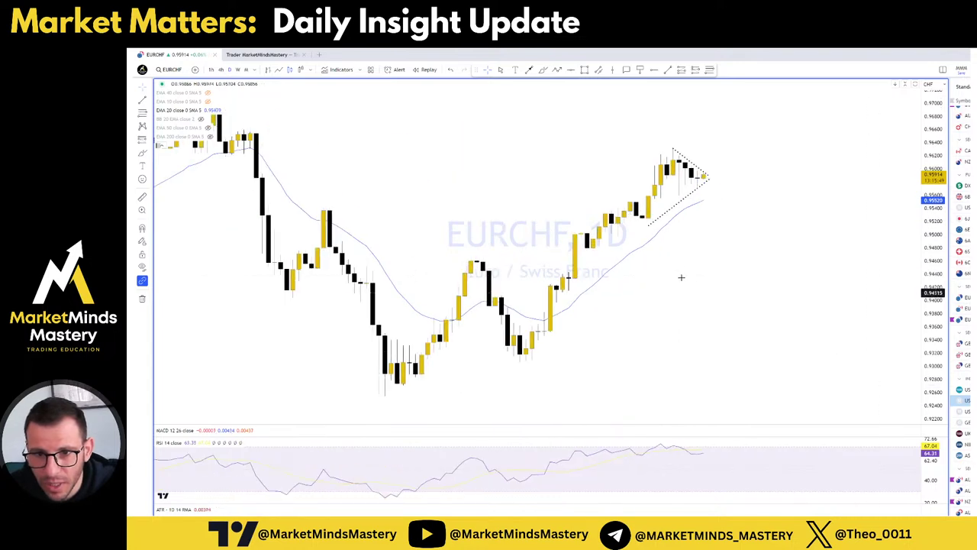
scroll(761, 181, "down", 2)
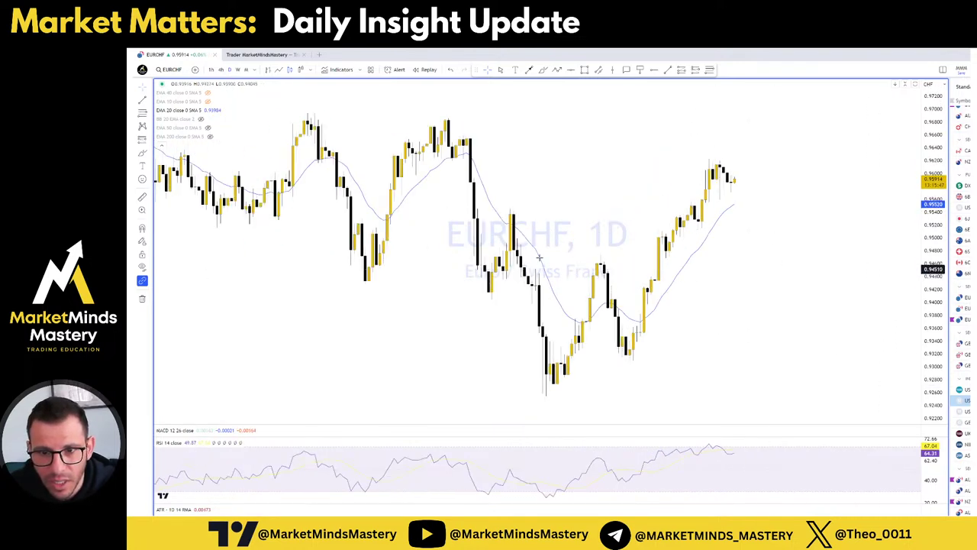
scroll(735, 213, "up", 2)
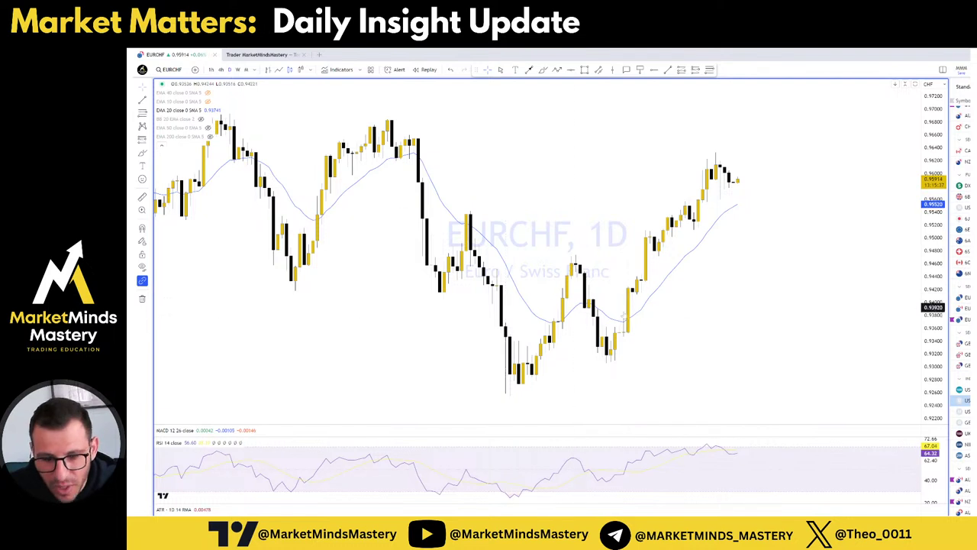
Sketch the EURCHF daily rally freehand from its latest major low and mark the broken resistance around 0.9550 with near-horizontal strokes.
mouse_move(611, 357)
left_mouse_down()
mouse_move(630, 284)
mouse_move(663, 234)
mouse_move(699, 217)
mouse_move(722, 160)
mouse_move(734, 183)
left_mouse_up()
left_click_drag(681, 201, 768, 202)
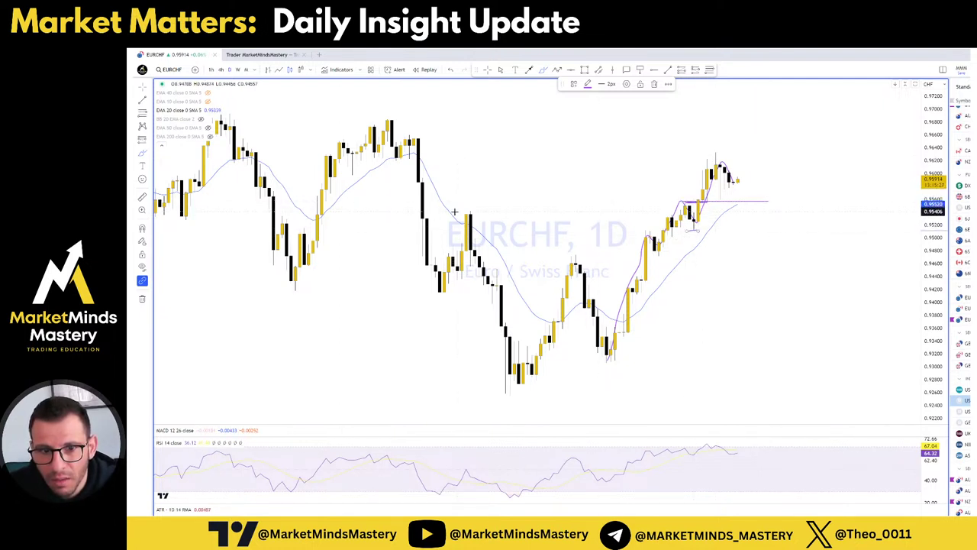
left_click_drag(454, 212, 782, 204)
left_click_drag(542, 207, 794, 200)
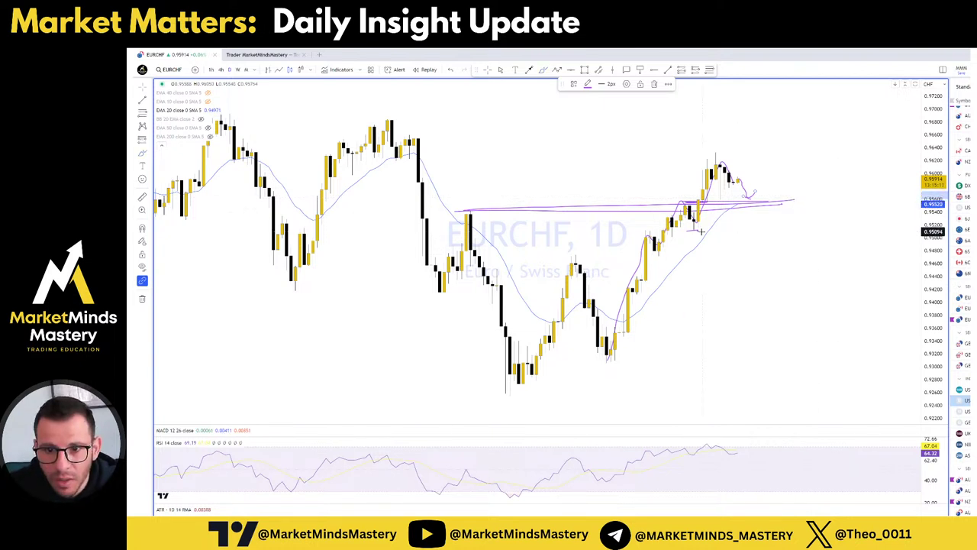
Remove all the freehand strokes from the EURCHF daily chart.
left_click_drag(645, 154, 790, 244)
key("Delete")
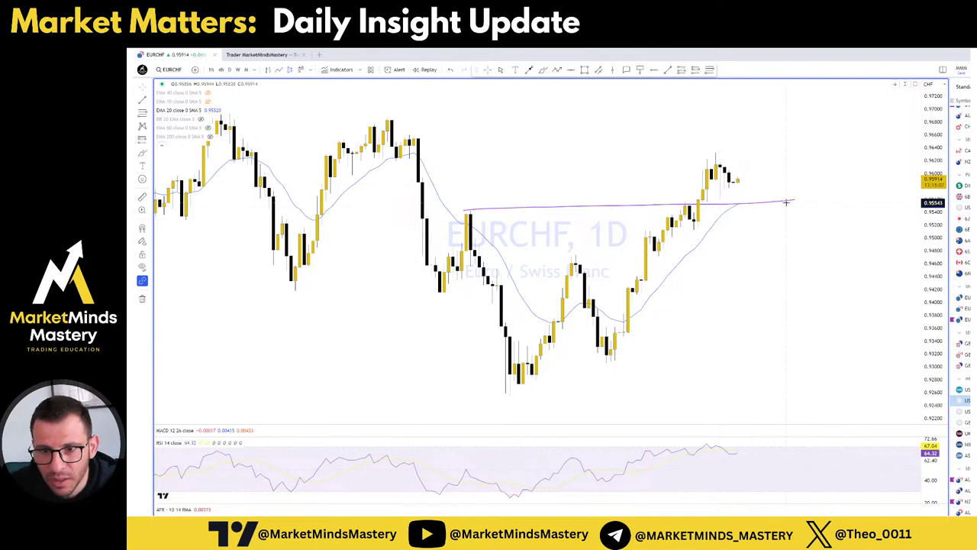
key("ctrl+z")
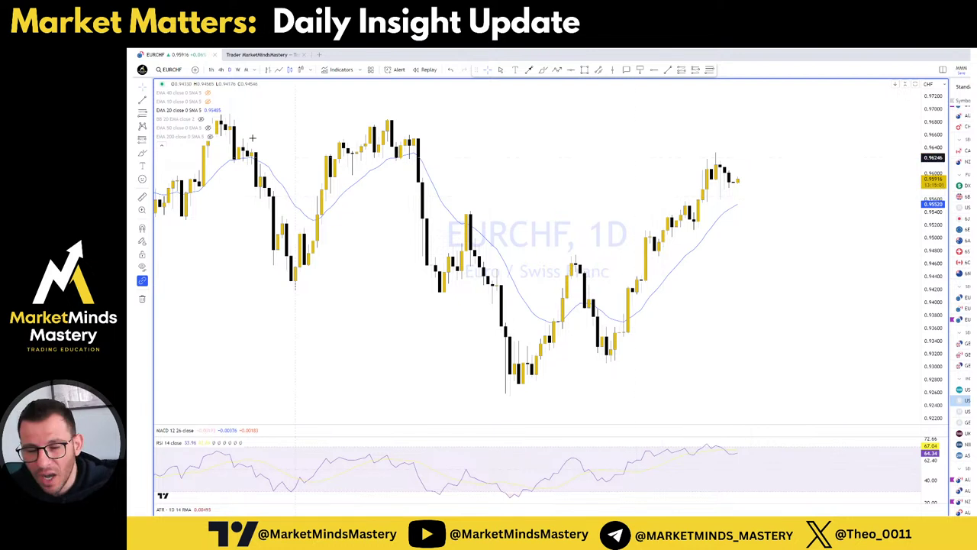
Check EURCHF on the weekly timeframe and return to the daily chart.
left_click(238, 70)
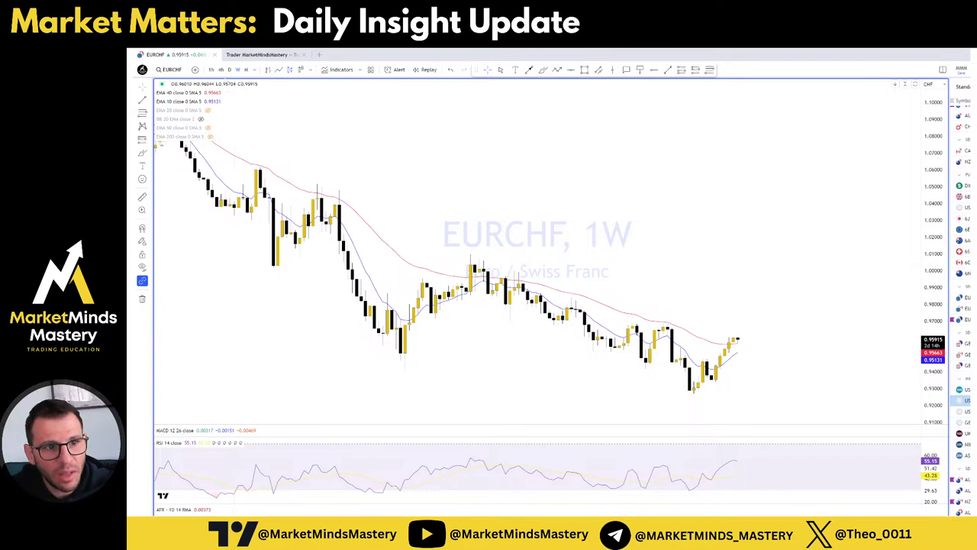
left_click(229, 70)
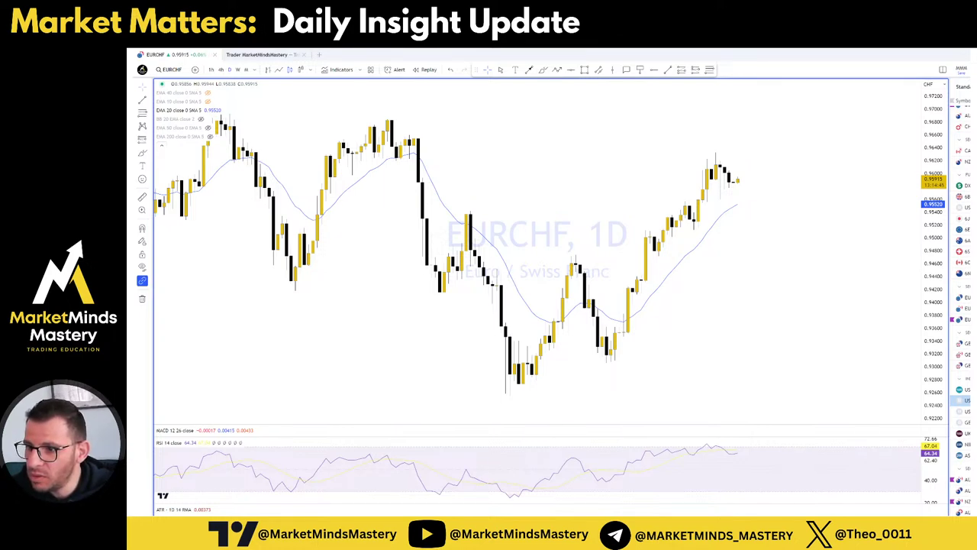
Switch to the browser with The Trading Pit's webinars page and examine the 13 March 2024 Smart Money concept (SMC) listing.
left_click_drag(970, 229, 604, 50)
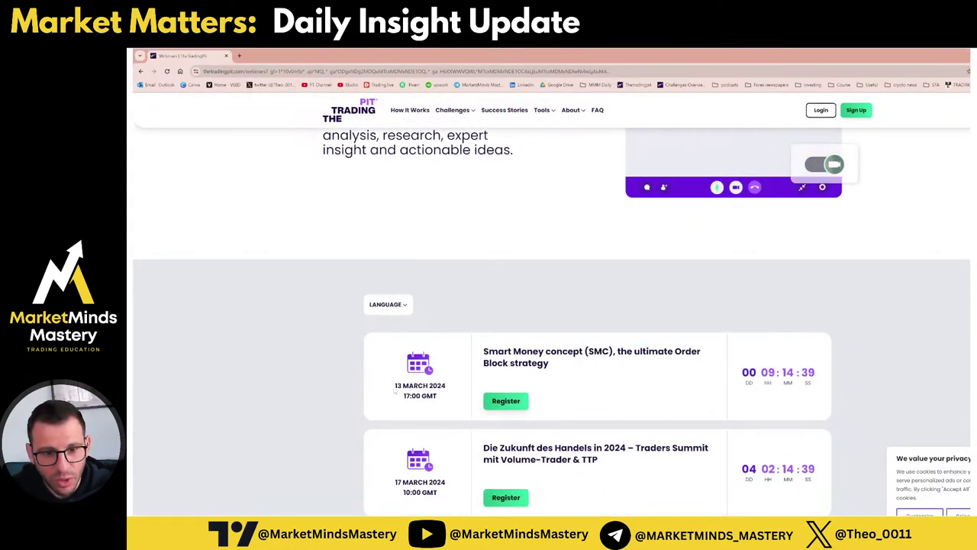
left_click_drag(484, 351, 701, 352)
left_click(617, 369)
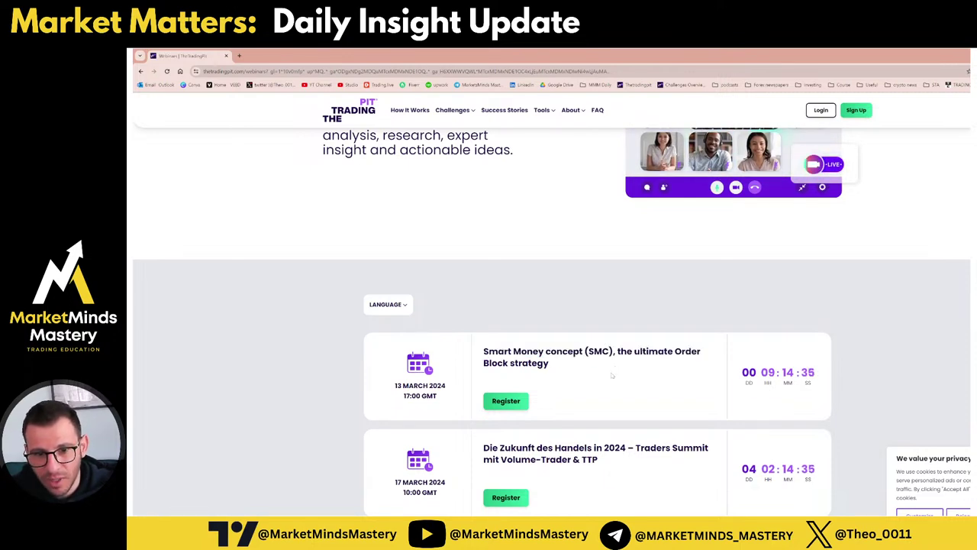
scroll(579, 381, "up", 1)
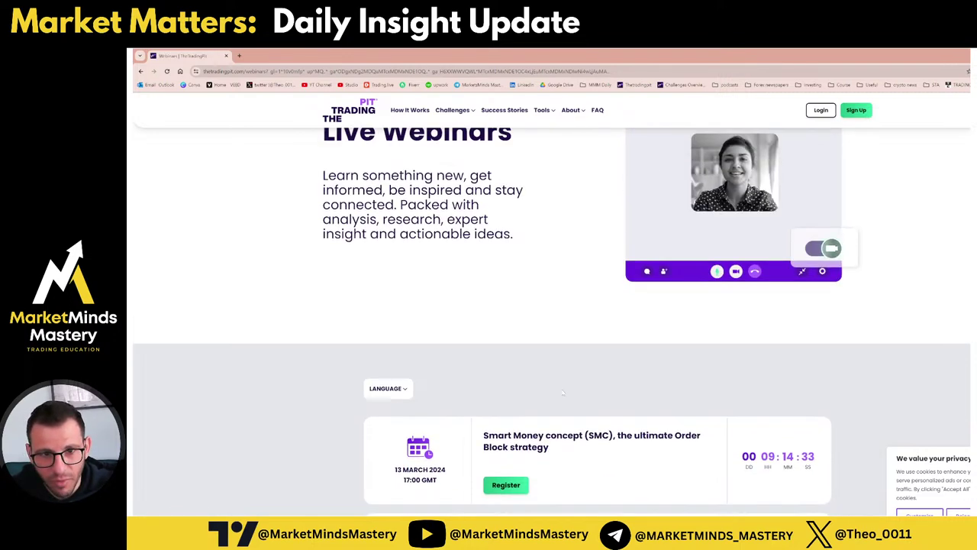
scroll(565, 384, "down", 2)
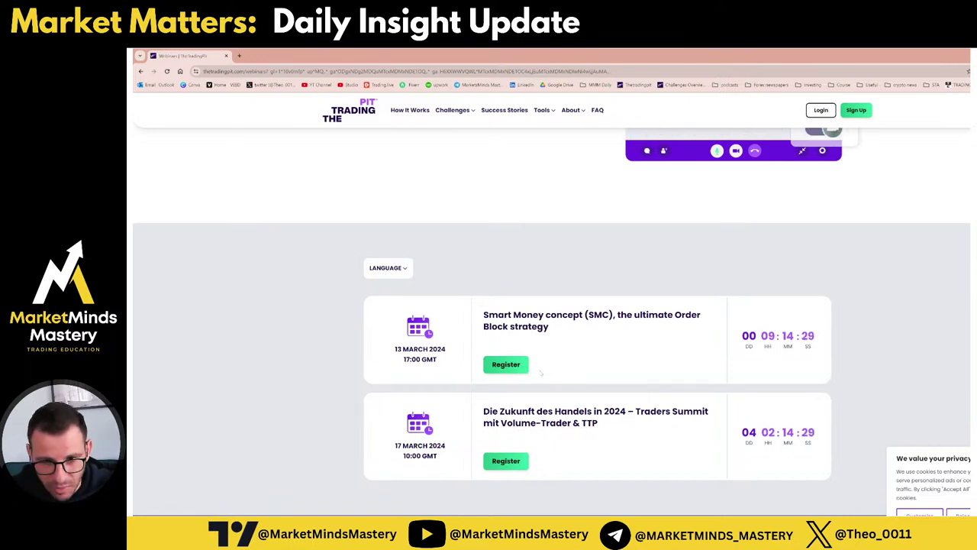
Open the registration page for the Smart Money concept (SMC) webinar, read its details, close it and return to the EURCHF chart.
left_click(506, 364)
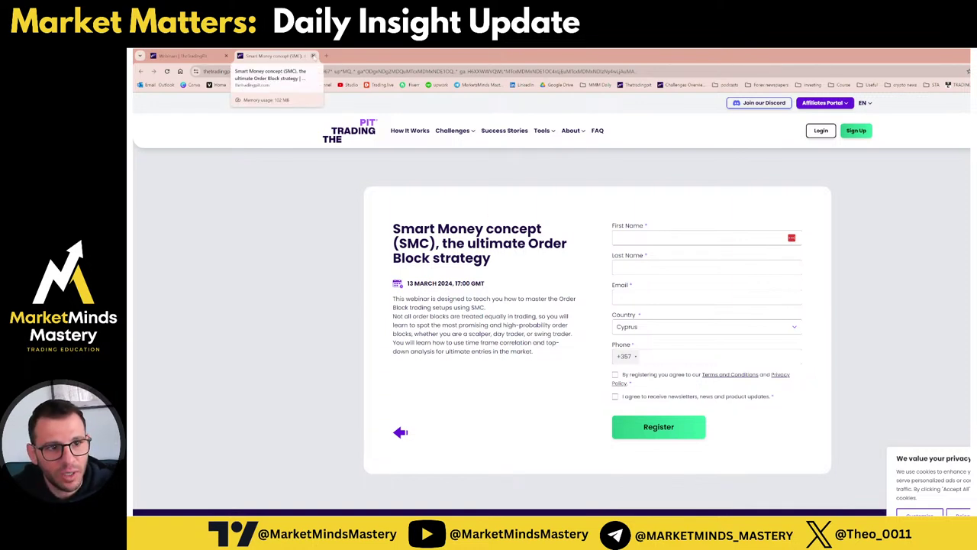
left_click(312, 56)
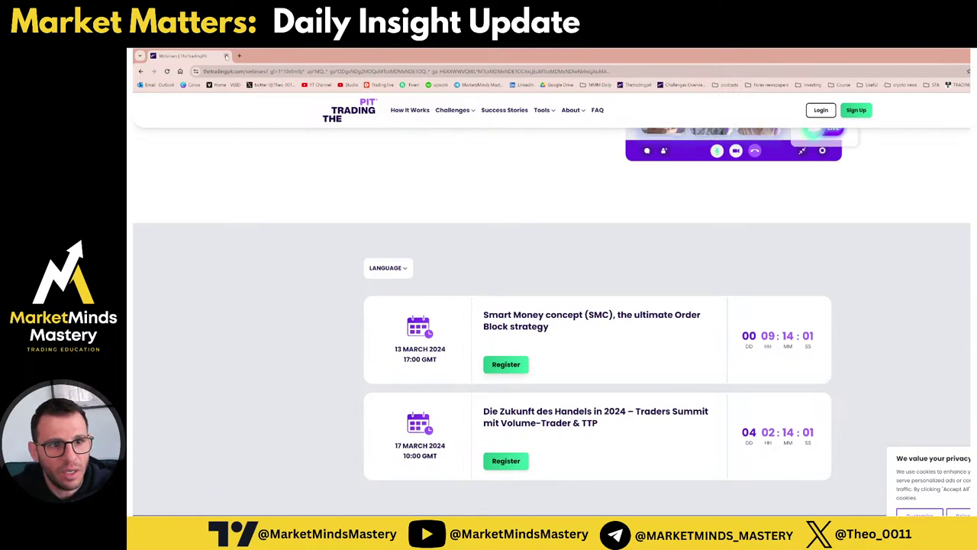
key("alt+Tab")
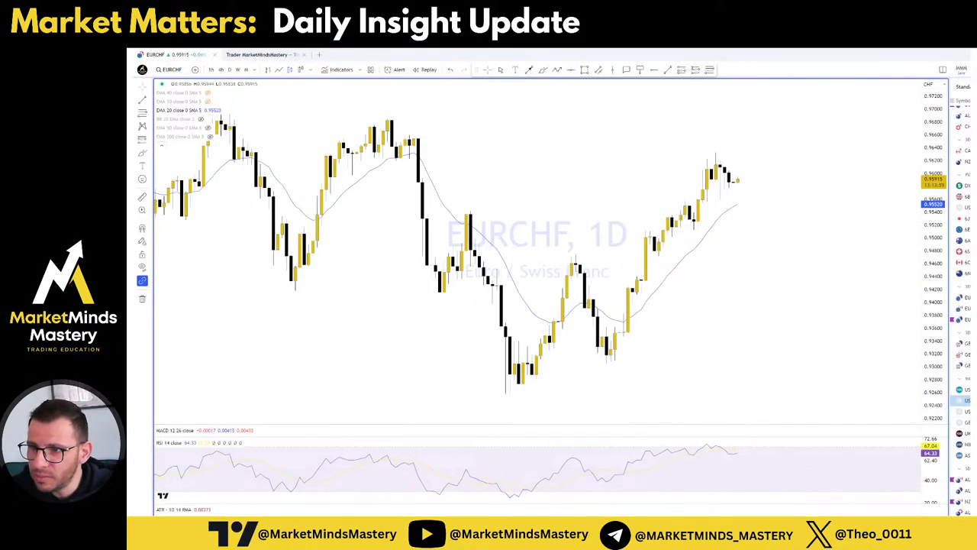
Switch to the browser with the MarketMinds Mastery website and show the top of its home page.
left_click_drag(623, 149, 587, 48)
scroll(501, 172, "up", 8)
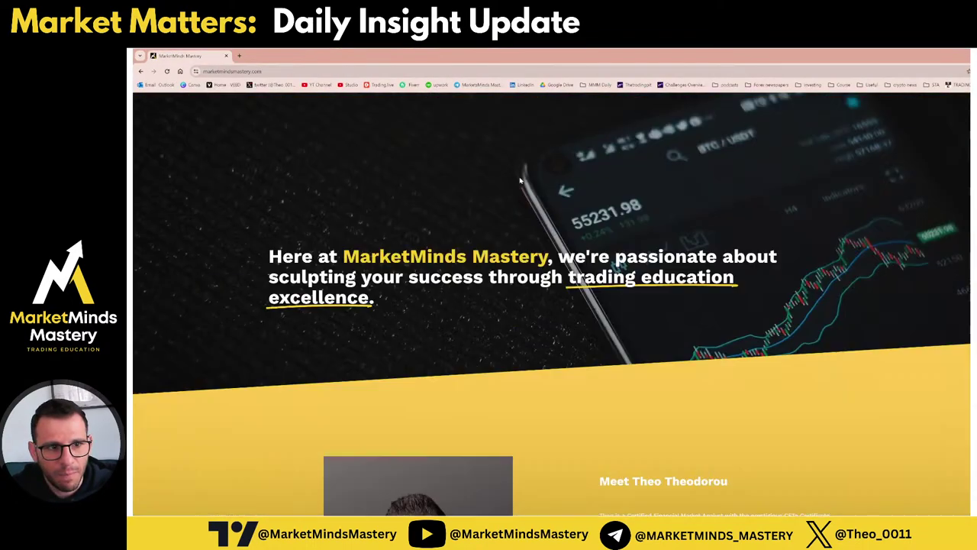
scroll(520, 180, "up", 1)
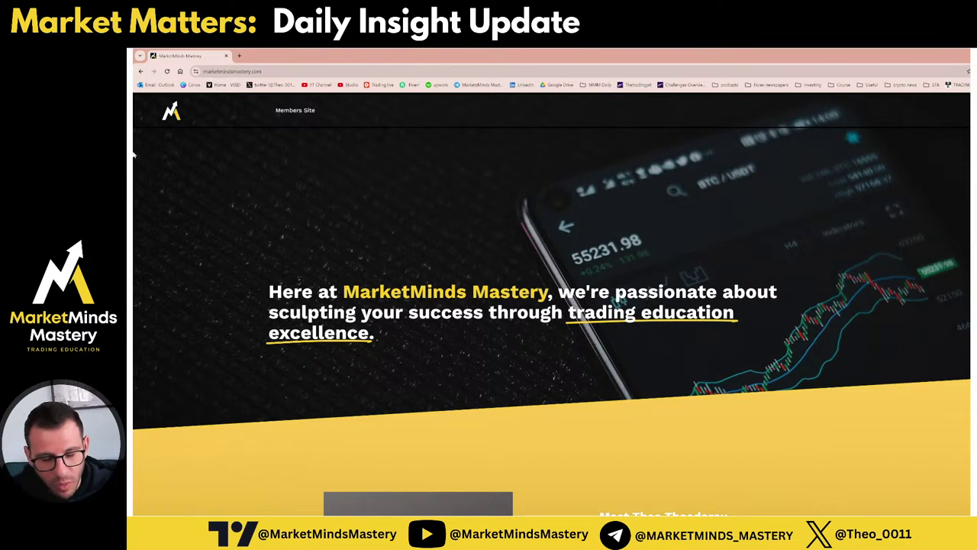
left_click(230, 71)
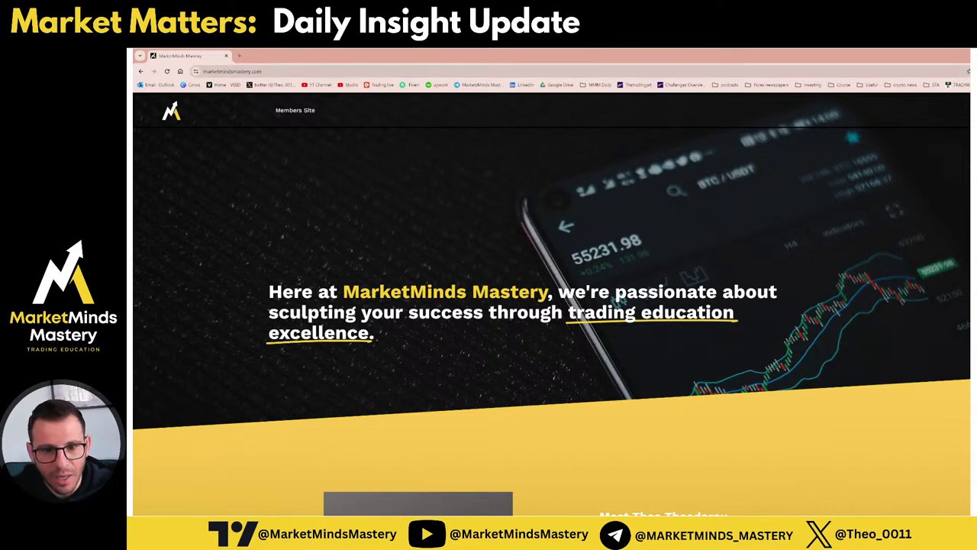
Reload the MarketMinds Mastery home page and open the Individual Traders programs page from the "We can help" section.
left_click(179, 114)
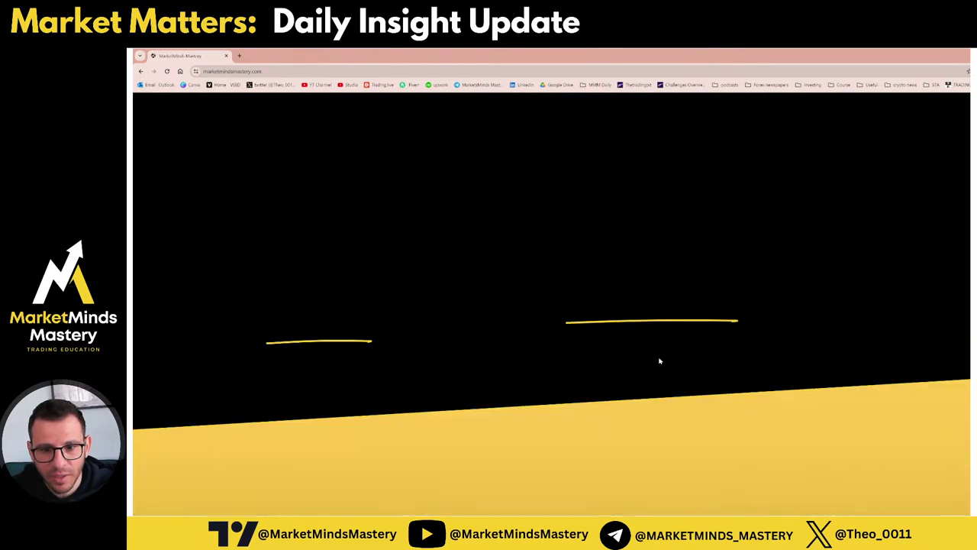
scroll(659, 363, "down", 15)
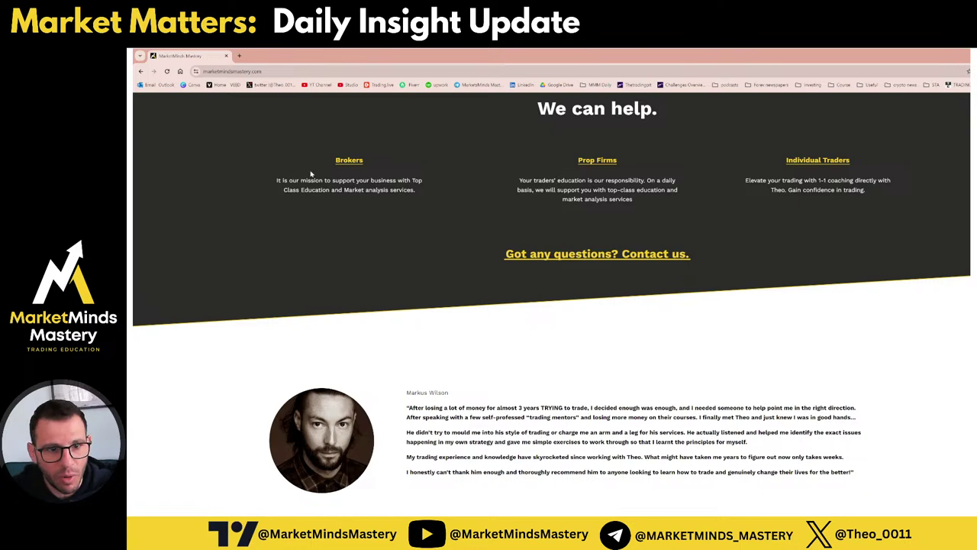
left_click(804, 164)
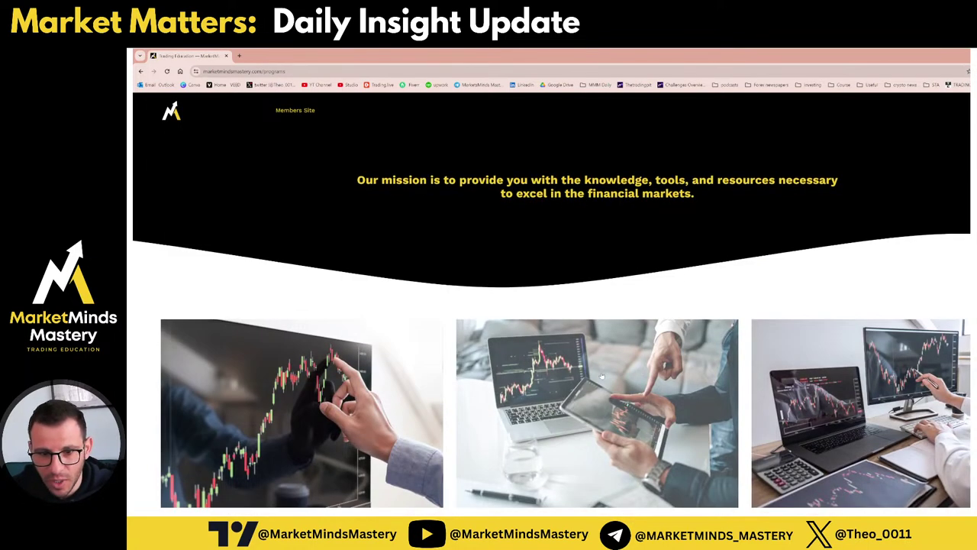